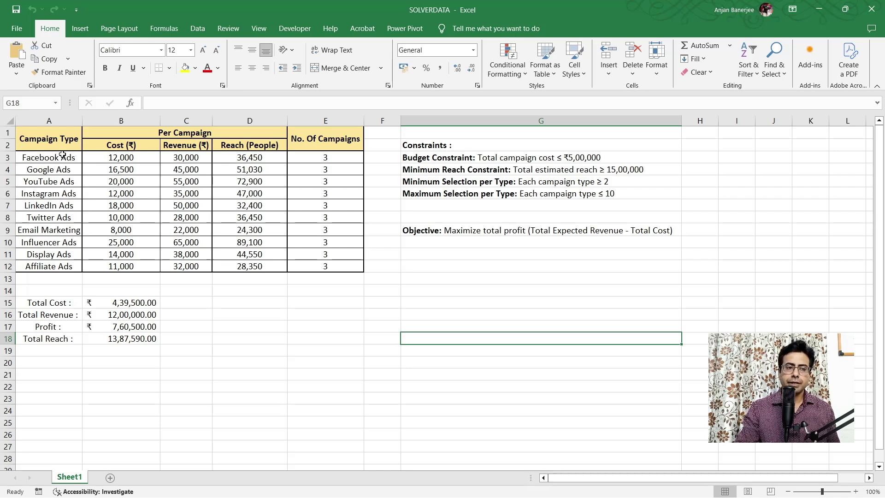
# Review the campaign types in column A, from Facebook Ads through Twitter Ads
pyautogui.click(56, 159)
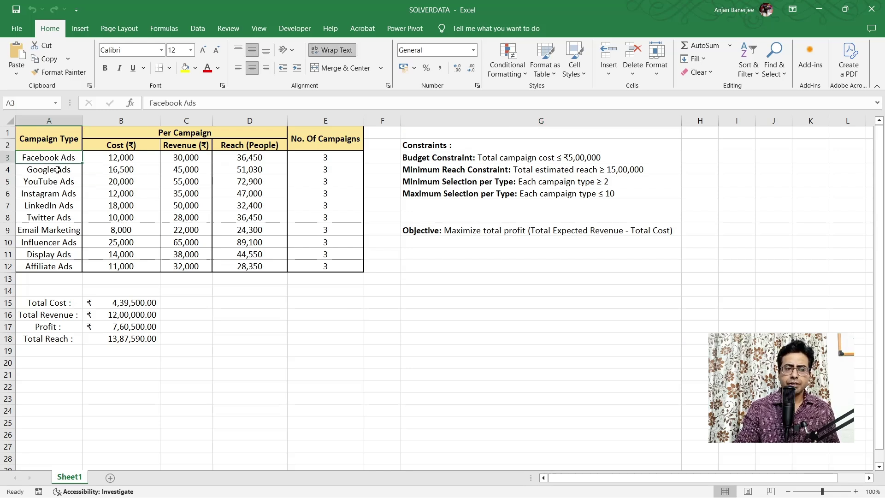
pyautogui.click(57, 170)
pyautogui.click(56, 194)
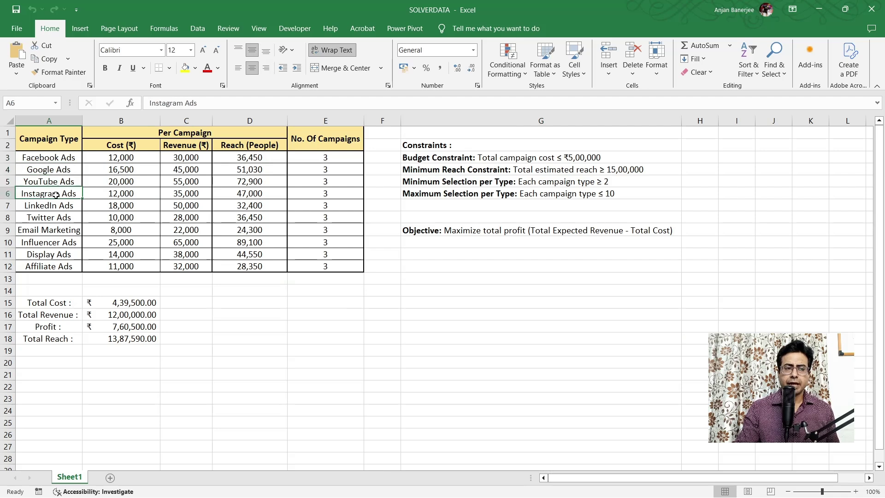
pyautogui.click(47, 156)
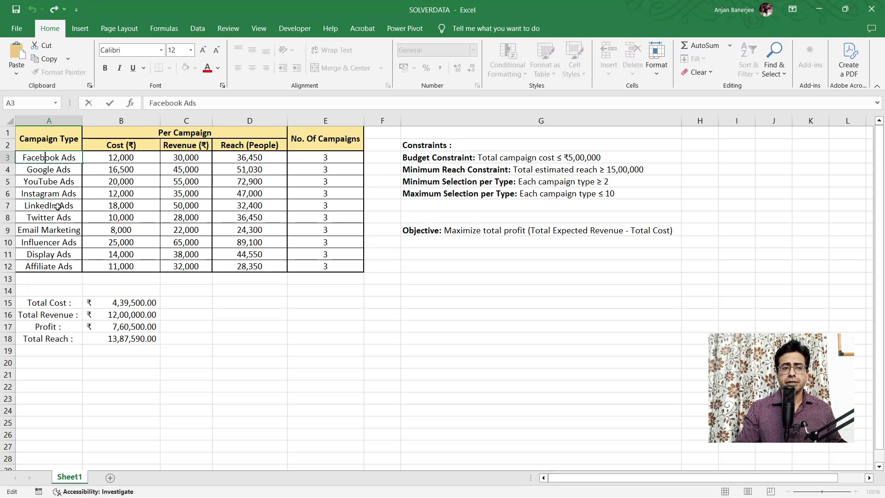
pyautogui.click(58, 205)
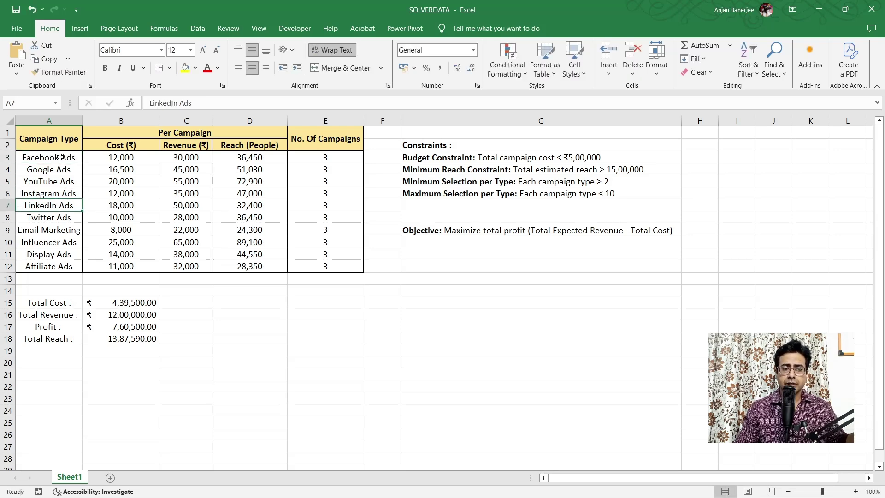
pyautogui.click(59, 158)
pyautogui.click(59, 170)
pyautogui.click(59, 181)
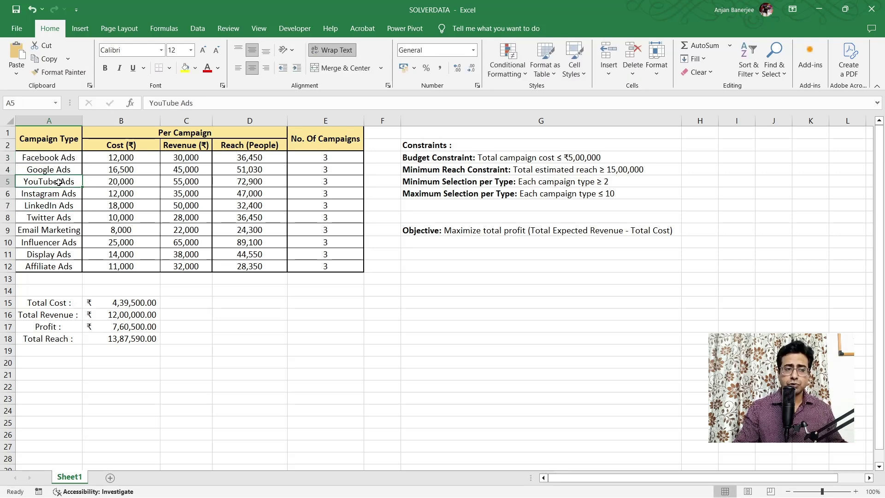
pyautogui.click(57, 195)
pyautogui.click(59, 215)
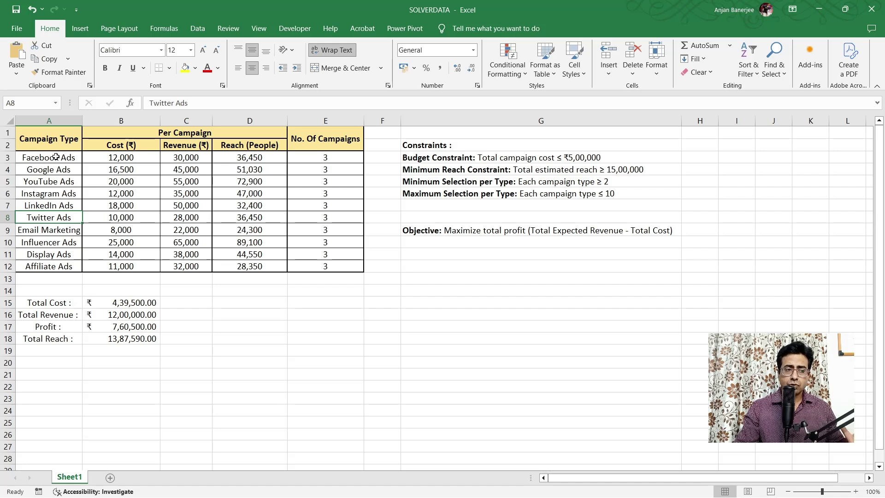
pyautogui.moveTo(57, 158); pyautogui.dragTo(60, 264)
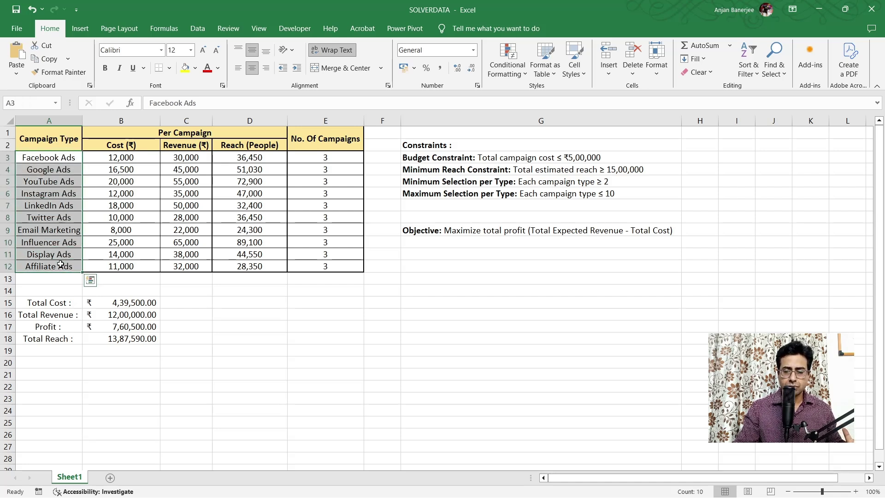
pyautogui.click(59, 158)
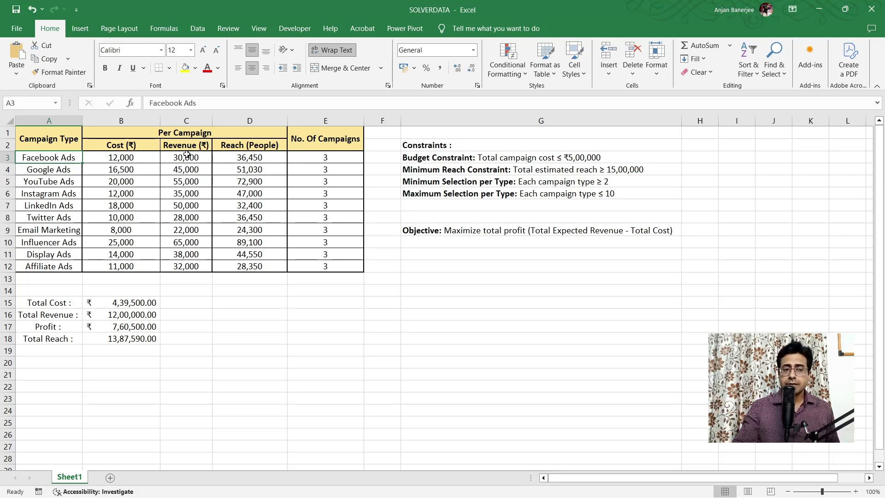
# Review the cost, revenue and reach figures in B3:D12 and the campaign counts in E3
pyautogui.click(190, 169)
pyautogui.click(194, 195)
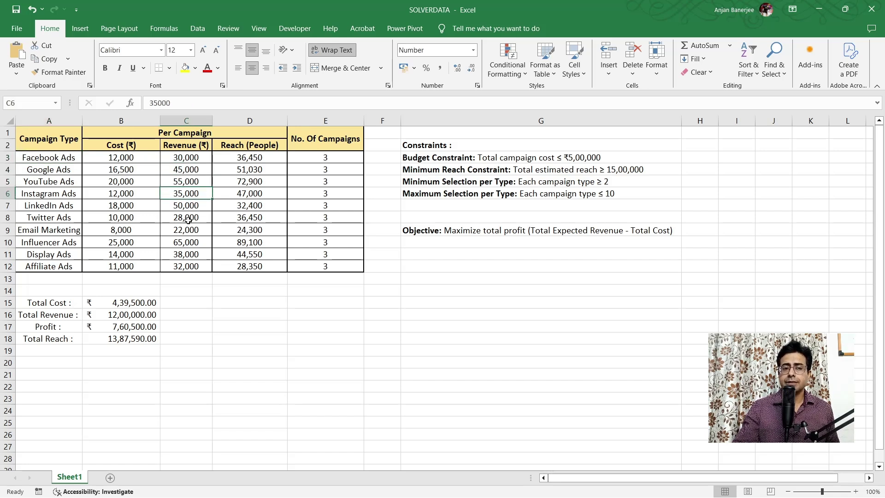
pyautogui.click(188, 220)
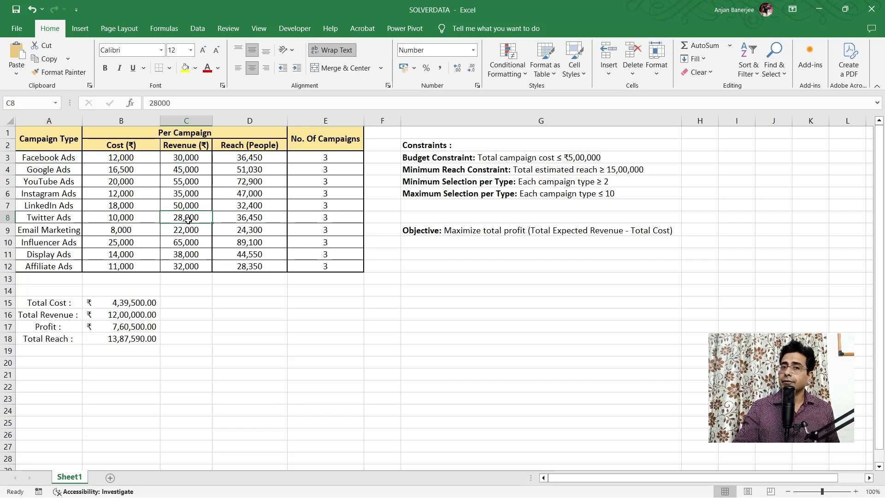
pyautogui.click(178, 164)
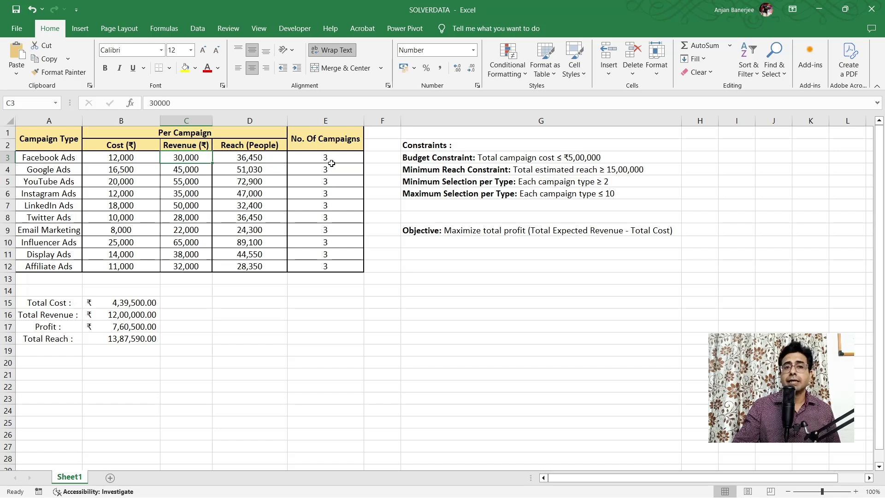
pyautogui.click(133, 160)
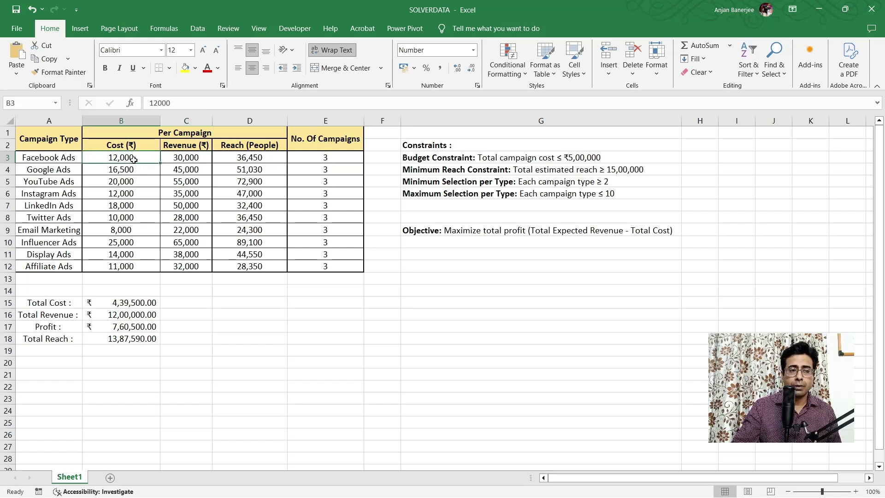
pyautogui.moveTo(133, 160); pyautogui.dragTo(250, 265)
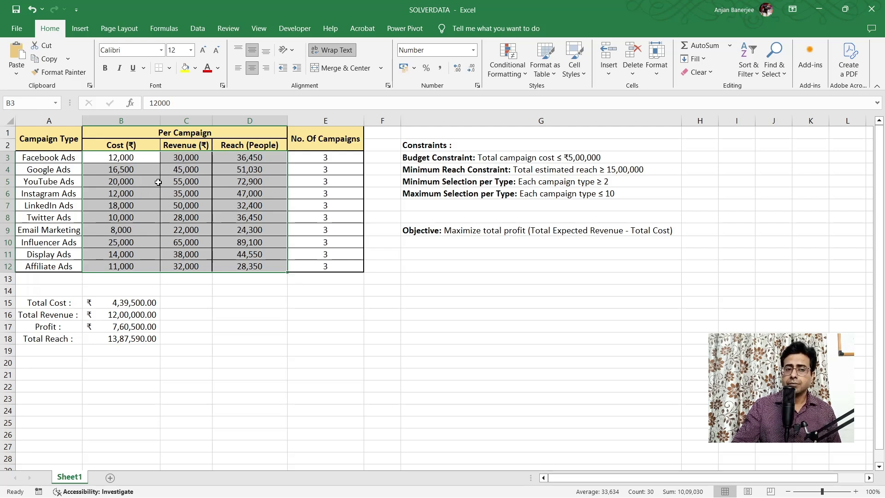
pyautogui.click(314, 158)
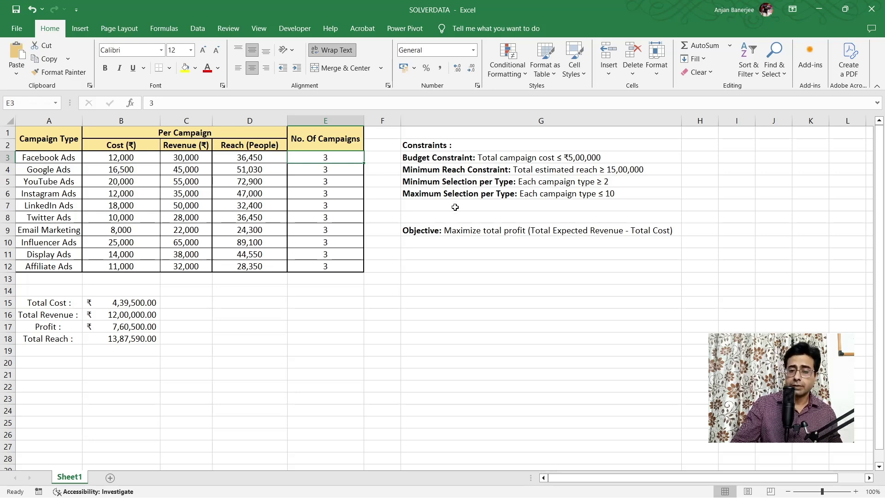
# Read the notes on maximizing profit, the budget, minimum reach and per-type selection limits
pyautogui.click(453, 232)
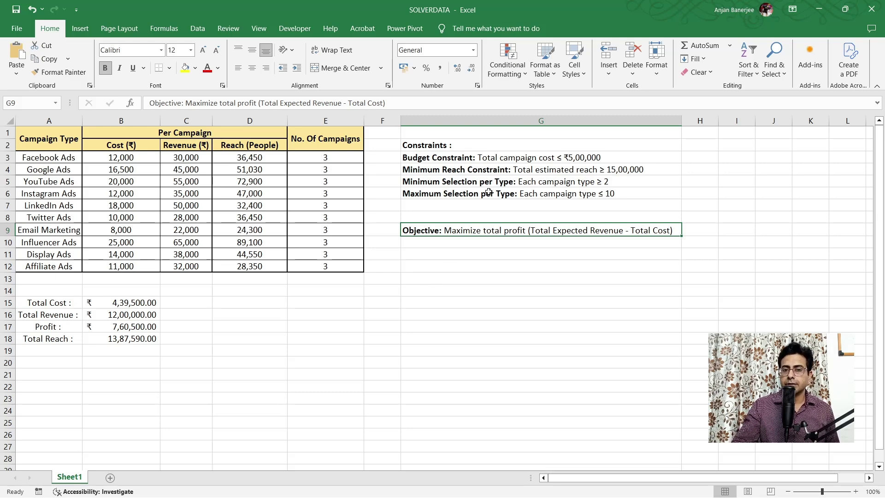
pyautogui.click(498, 157)
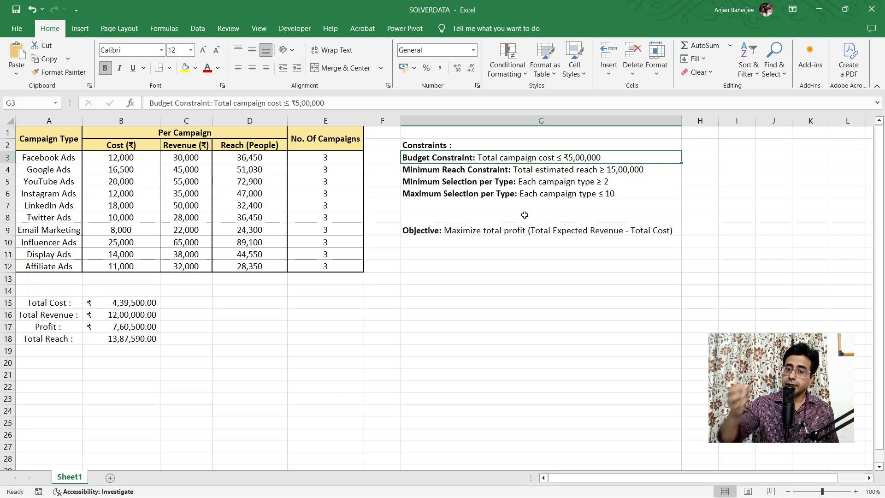
pyautogui.click(573, 173)
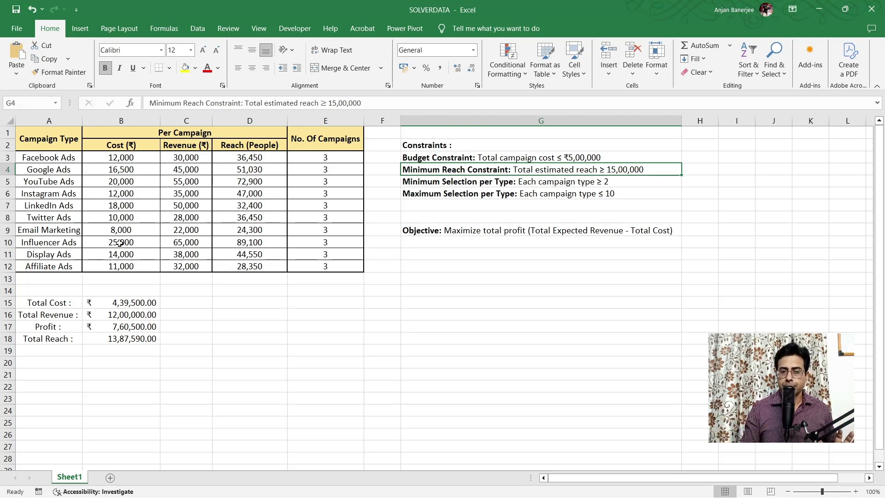
pyautogui.click(424, 181)
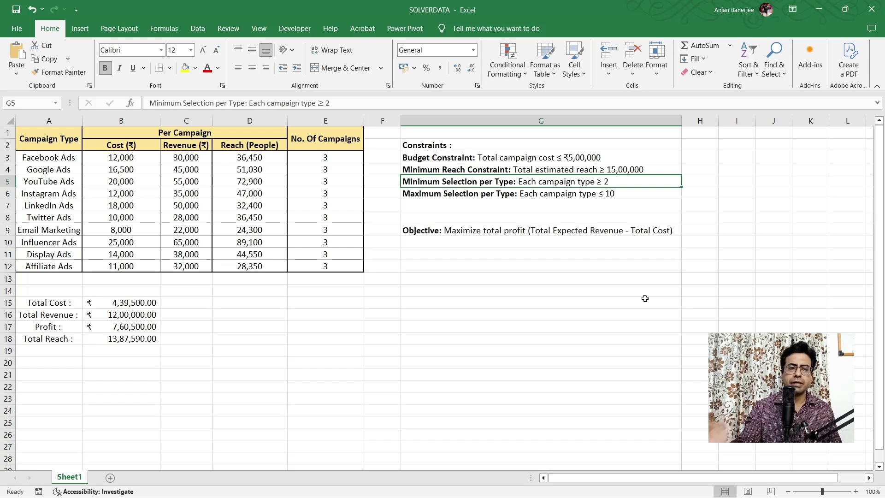
pyautogui.moveTo(47, 157); pyautogui.dragTo(51, 197)
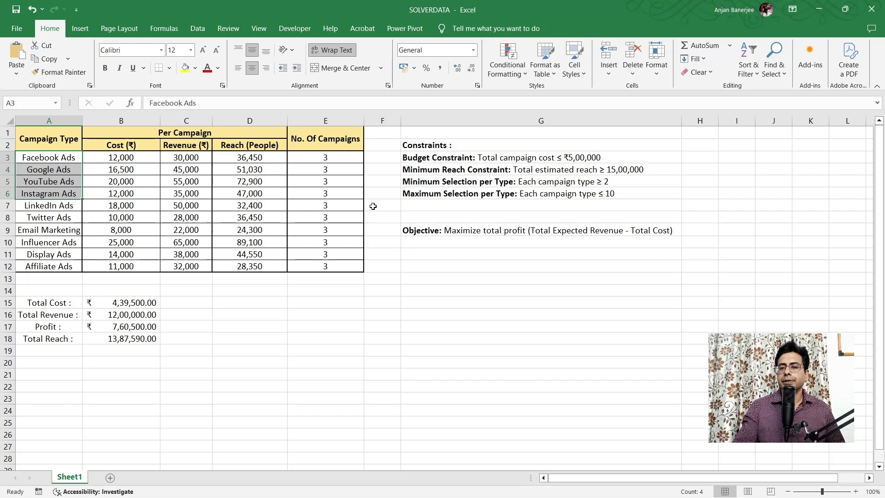
pyautogui.click(465, 195)
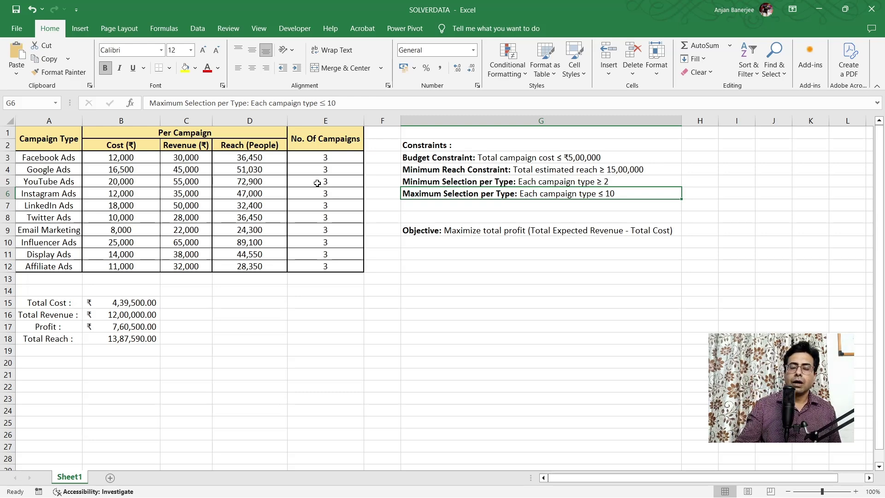
pyautogui.click(326, 157)
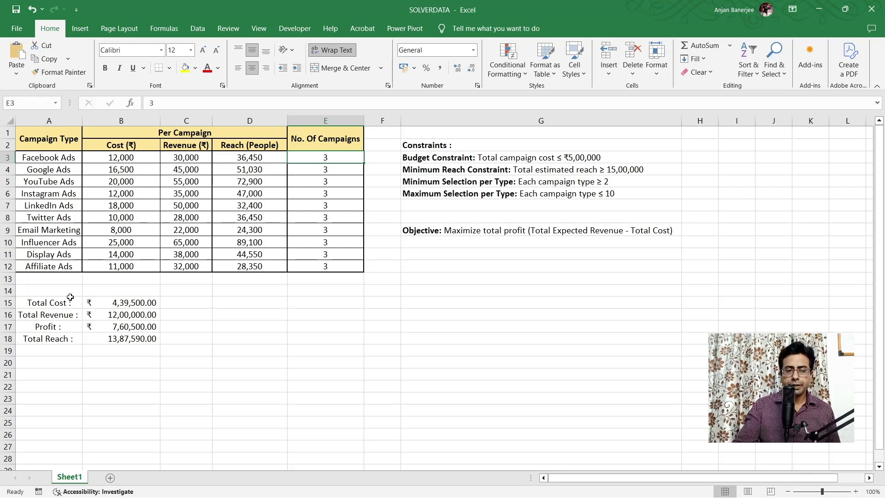
# Check the Total Cost, Total Revenue and Total Reach (=SUMPRODUCT(D3:D12,E3:E12)) formulas
pyautogui.click(112, 303)
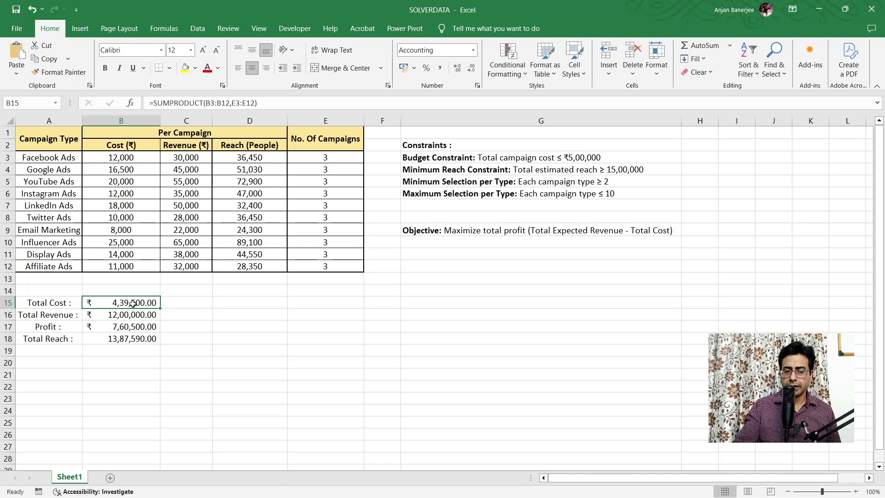
pyautogui.doubleClick(133, 304)
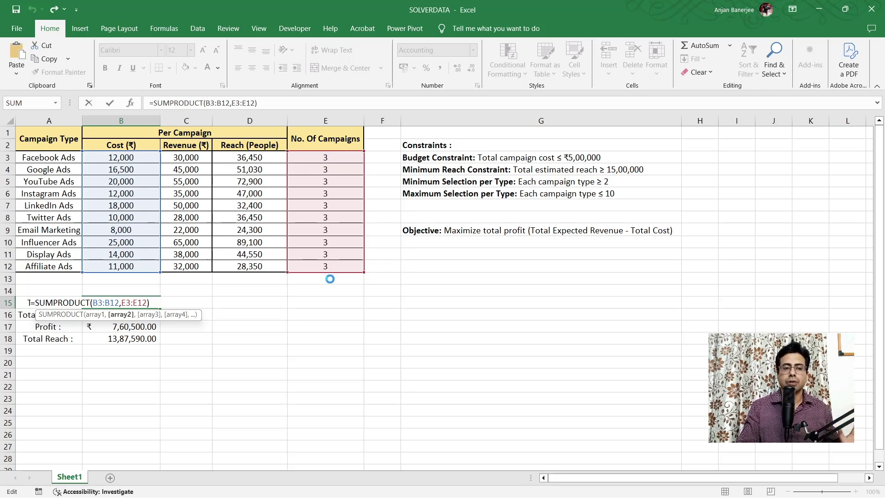
pyautogui.press('Return')
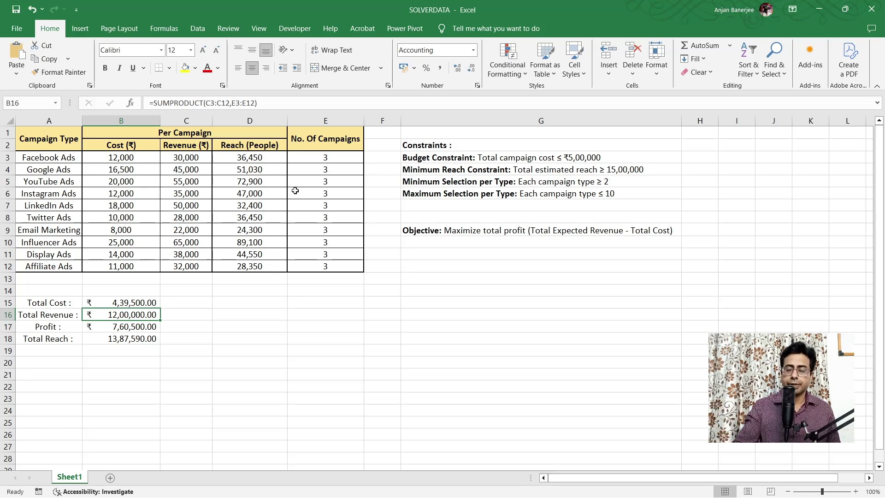
pyautogui.doubleClick(143, 315)
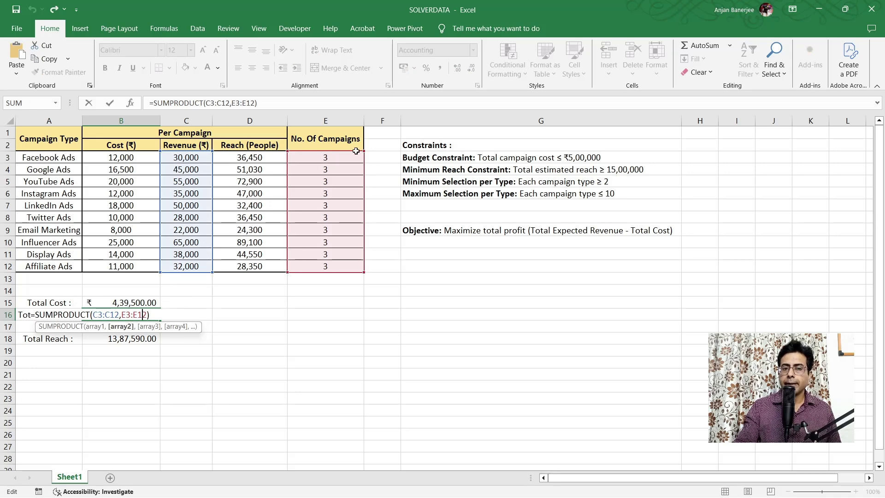
pyautogui.press('Return')
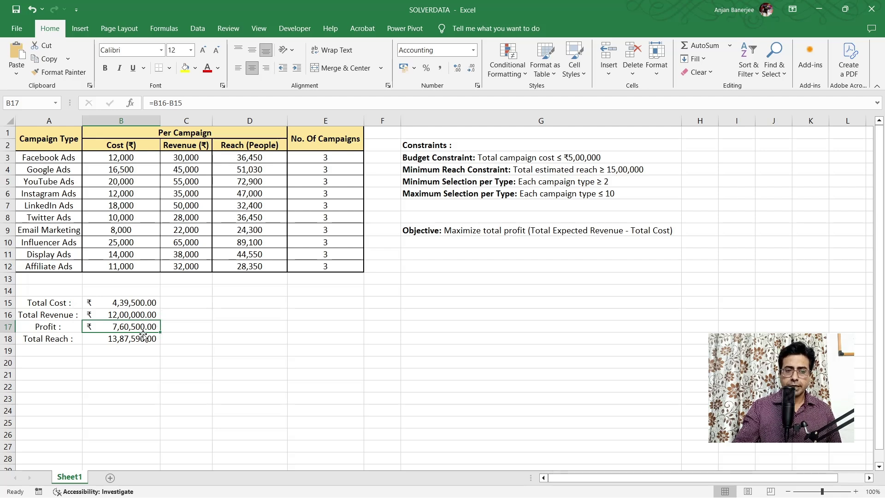
pyautogui.click(130, 340)
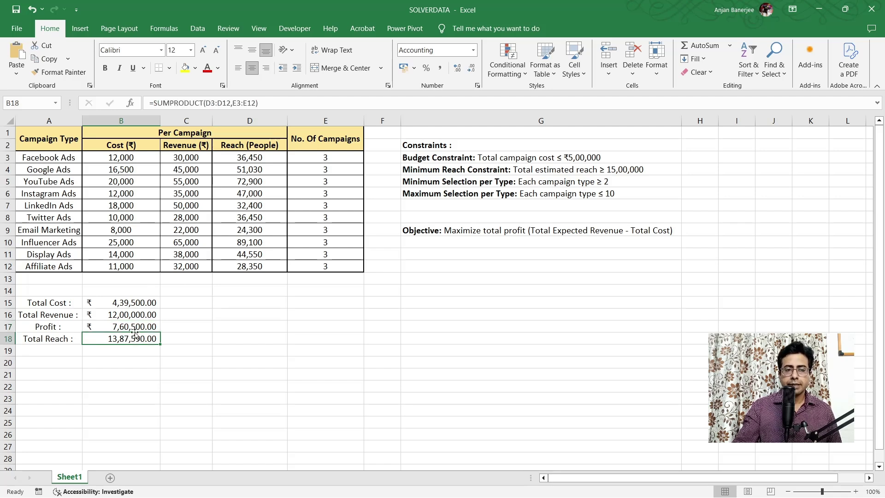
pyautogui.doubleClick(133, 338)
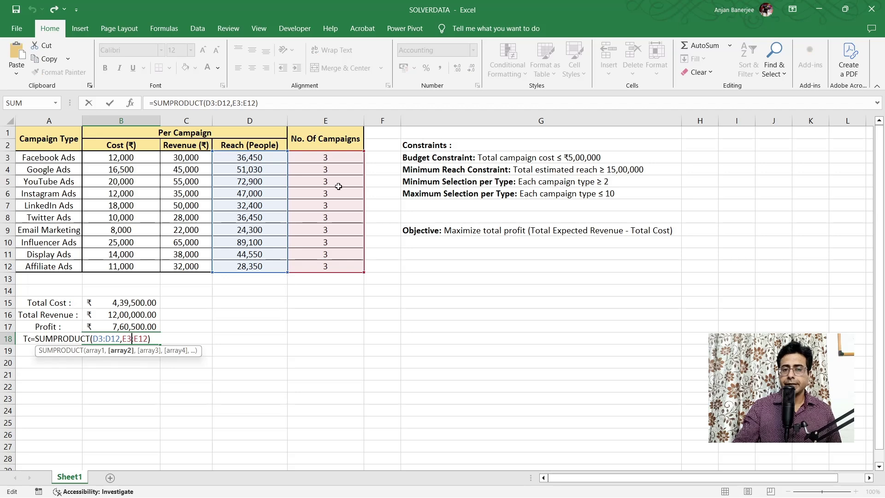
pyautogui.press('Return')
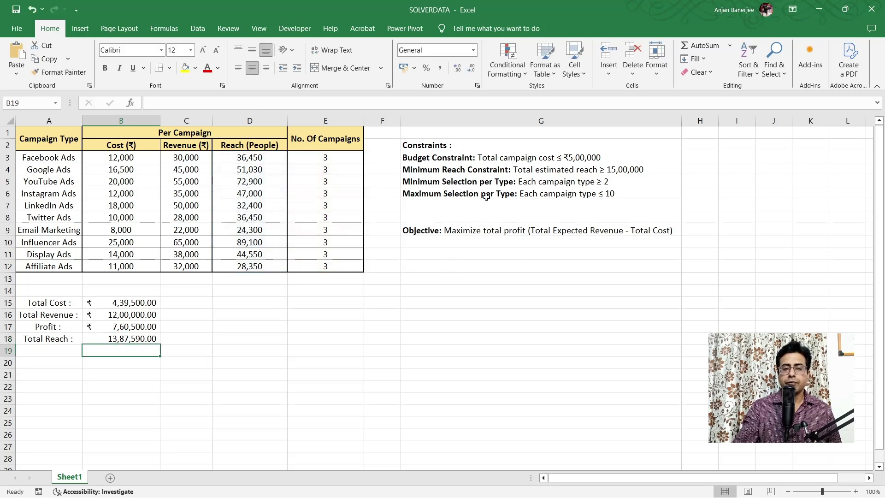
# Fill the campaign count cells E3:E12 with yellow
pyautogui.moveTo(339, 158); pyautogui.dragTo(341, 272)
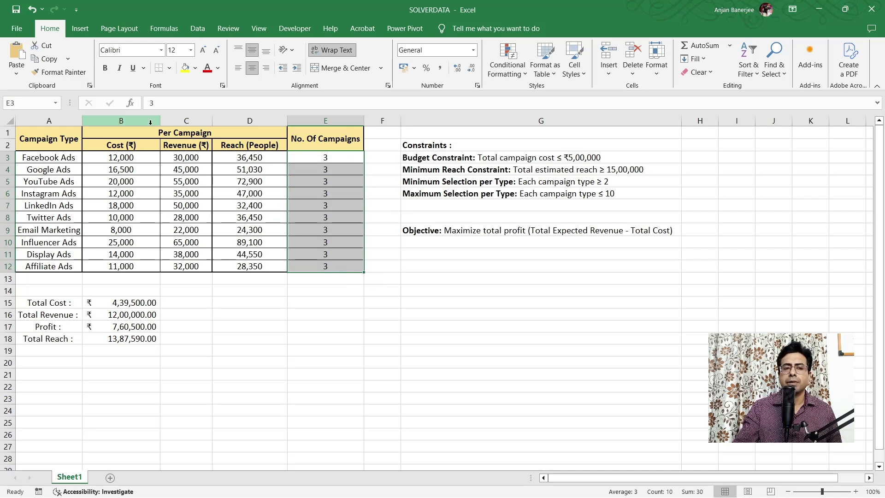
pyautogui.click(185, 69)
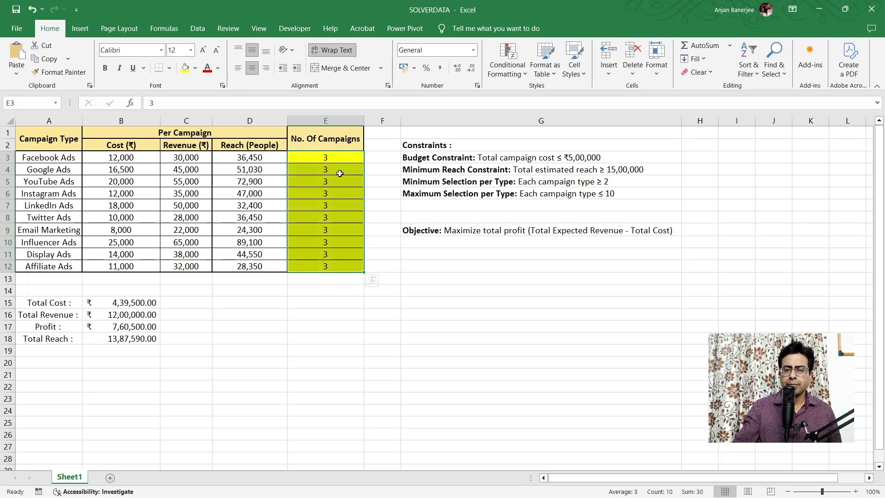
pyautogui.click(339, 157)
# Enter 2 in every campaign count cell, making profit 5,07,000.00
pyautogui.write('2 2 2 2 2 2 2')
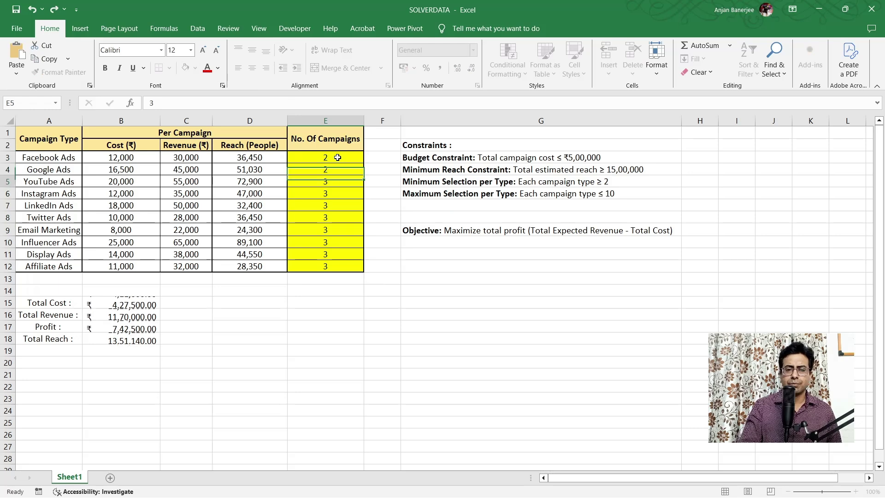
pyautogui.press('Return')
pyautogui.write('2')
pyautogui.press('Return')
pyautogui.write('2')
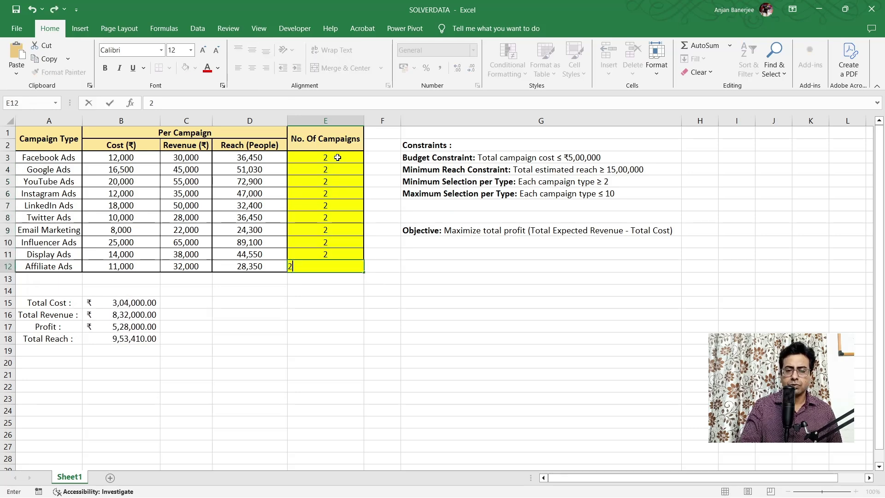
pyautogui.press('Return')
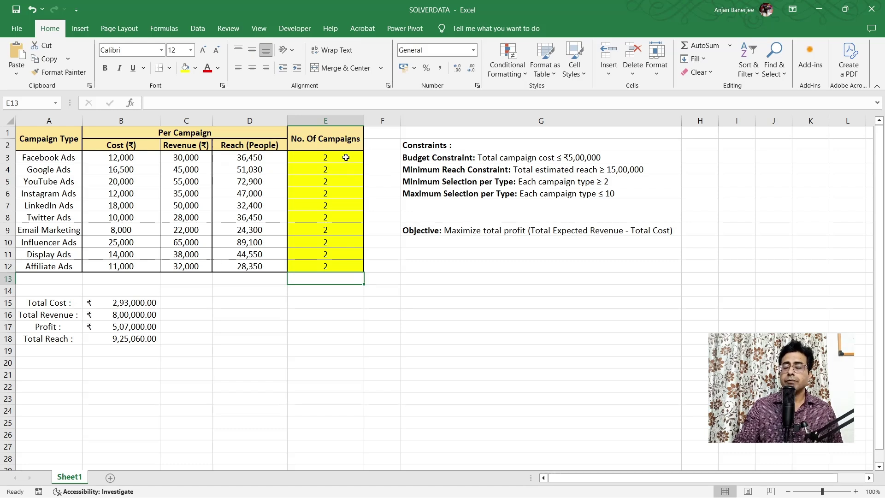
pyautogui.moveTo(346, 157); pyautogui.dragTo(347, 267)
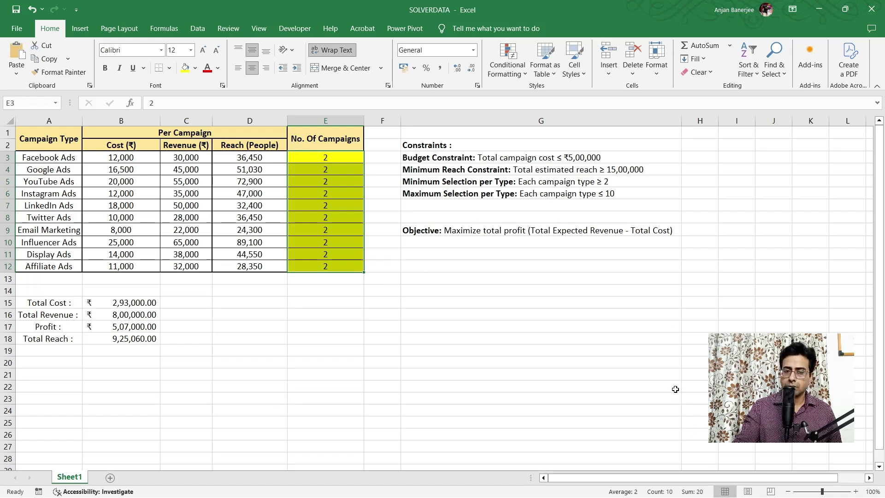
pyautogui.click(490, 359)
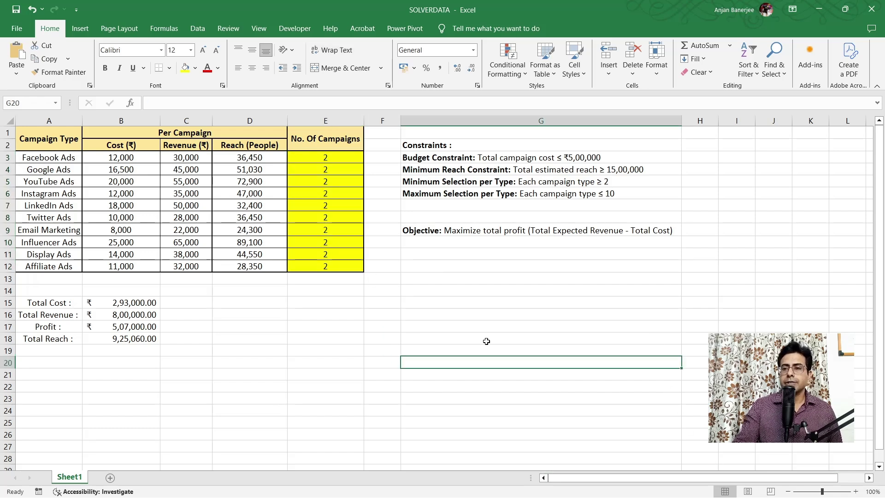
# Enable the Solver Add-in from File > Options > Add-ins
pyautogui.click(197, 29)
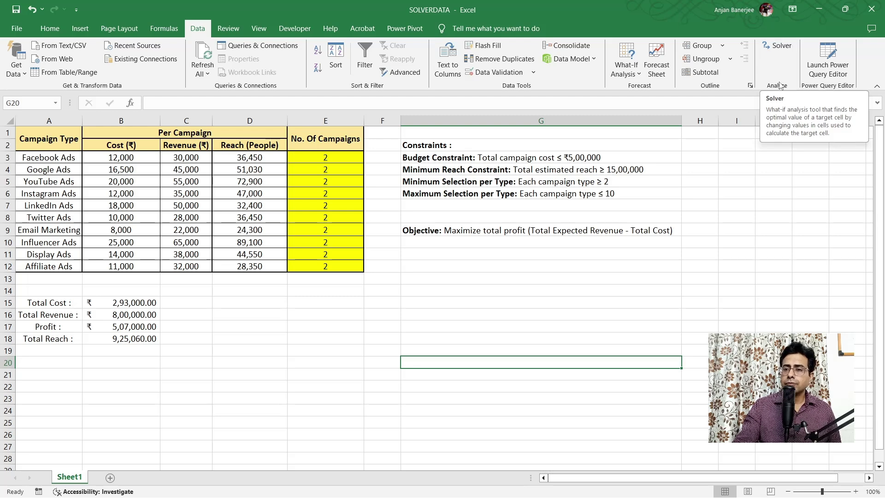
pyautogui.click(17, 29)
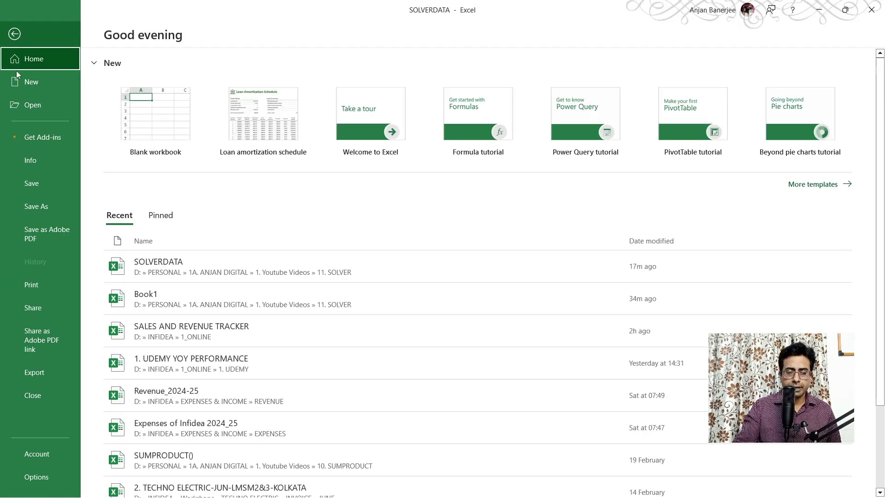
pyautogui.click(44, 476)
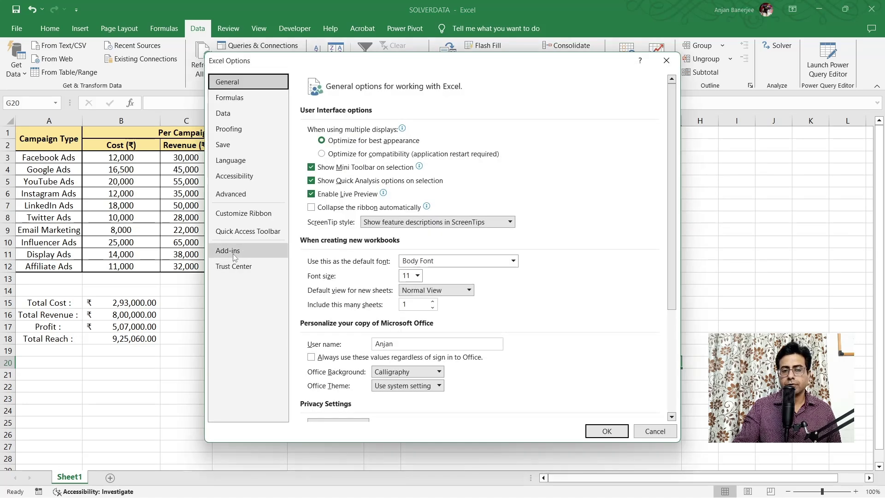
pyautogui.click(234, 254)
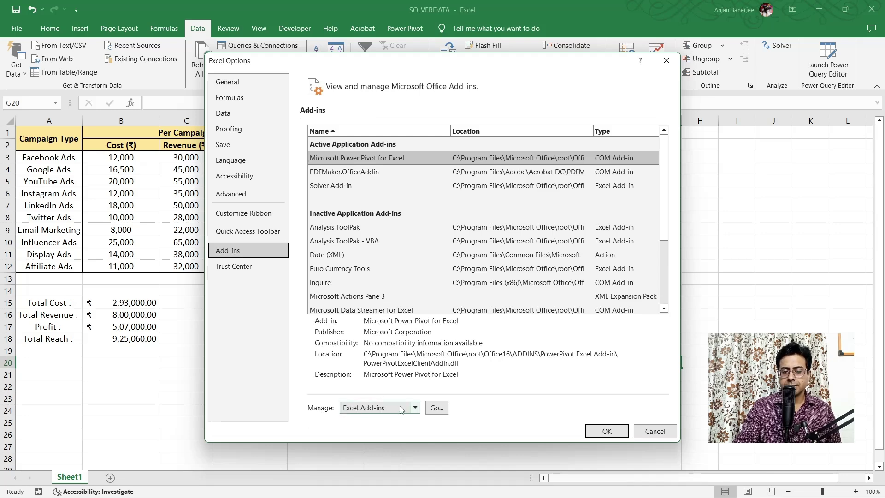
pyautogui.click(436, 408)
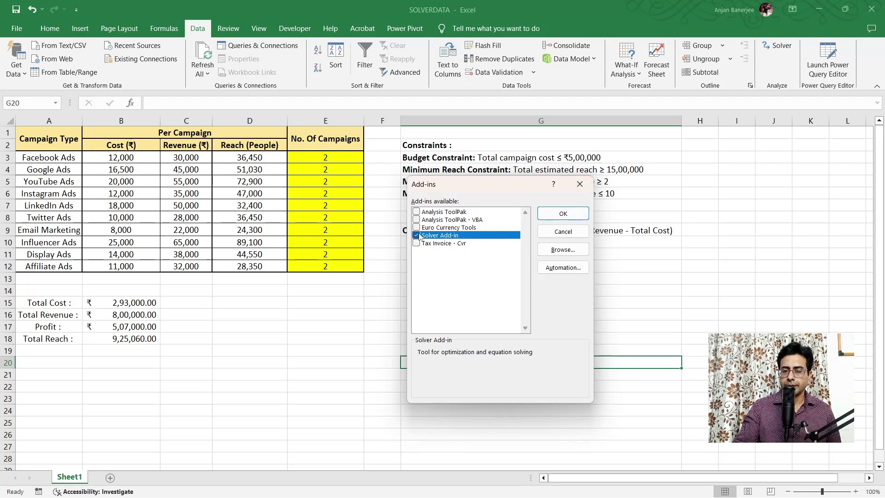
pyautogui.click(577, 190)
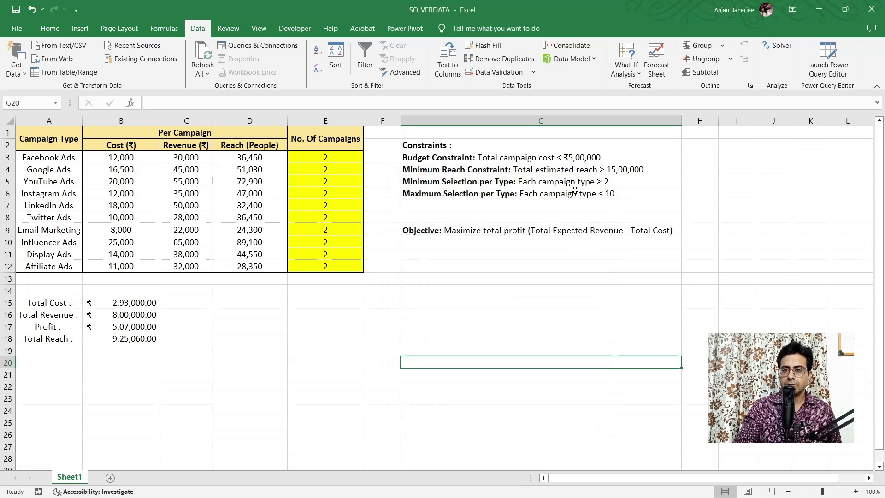
# Open Solver, maximize Profit in $B$17 by changing campaign counts $E$3:$E$12
pyautogui.click(782, 50)
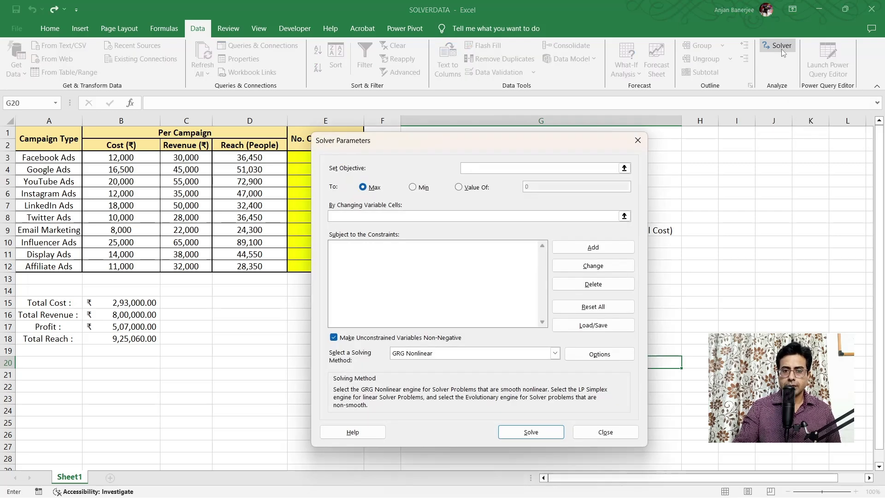
pyautogui.moveTo(485, 146); pyautogui.dragTo(547, 251)
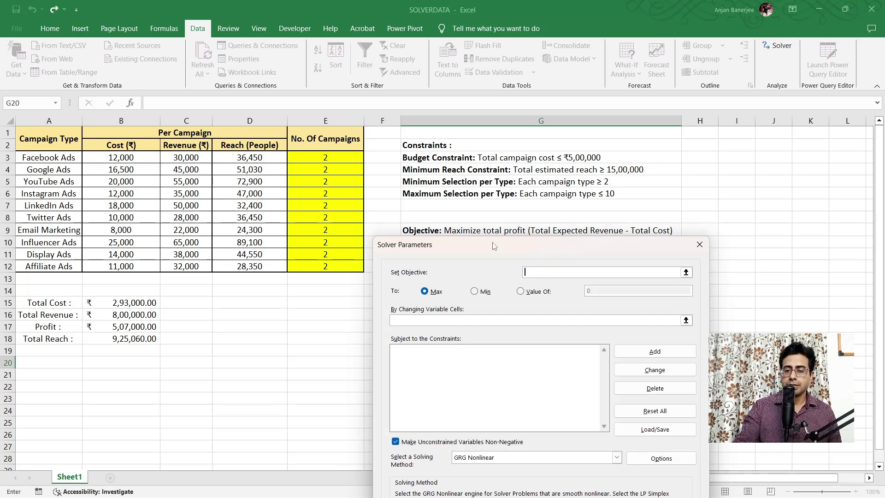
pyautogui.moveTo(495, 248); pyautogui.dragTo(497, 261)
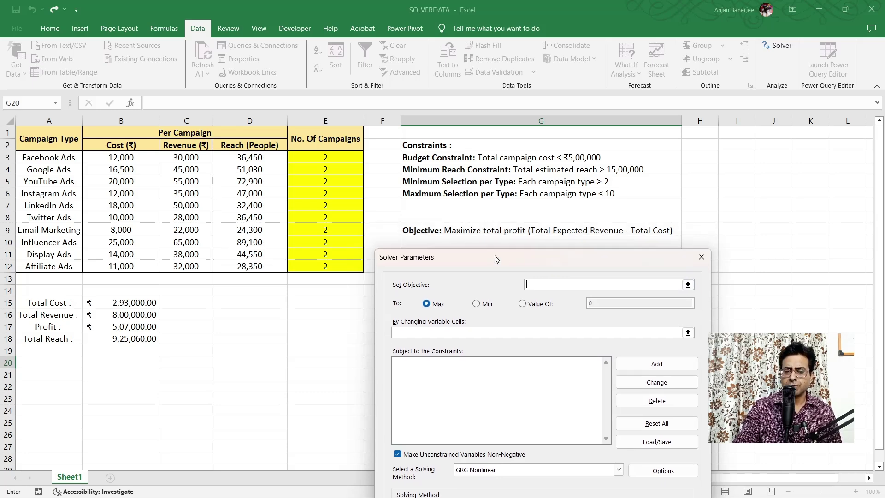
pyautogui.click(145, 327)
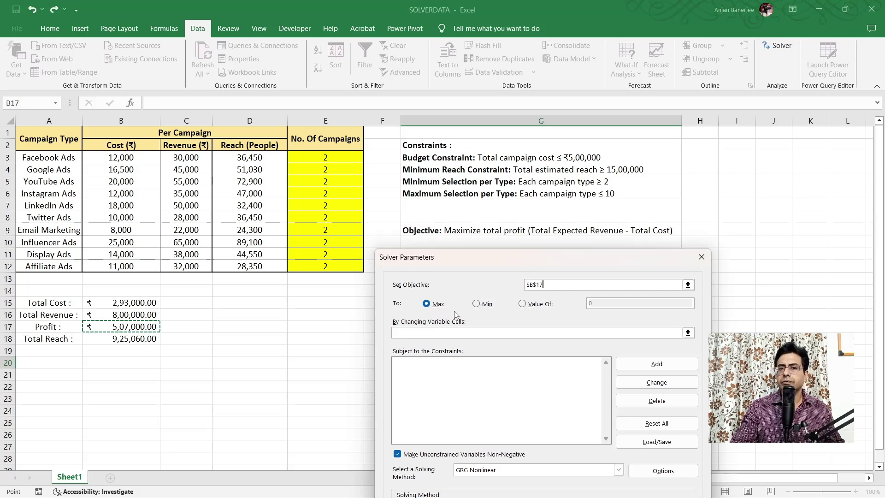
pyautogui.click(452, 335)
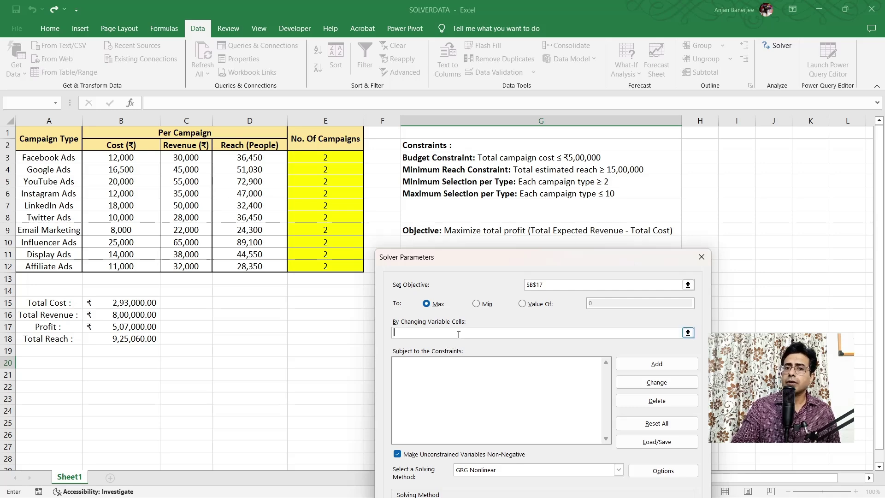
pyautogui.click(334, 158)
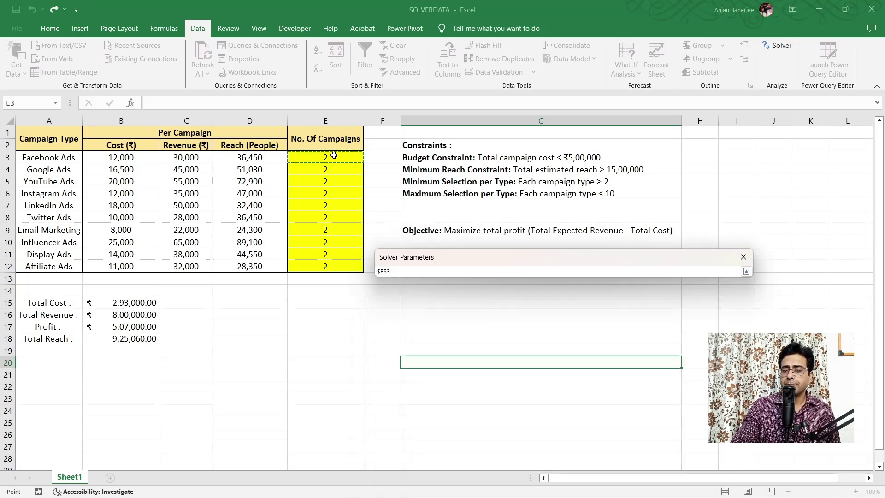
pyautogui.moveTo(333, 156); pyautogui.dragTo(338, 263)
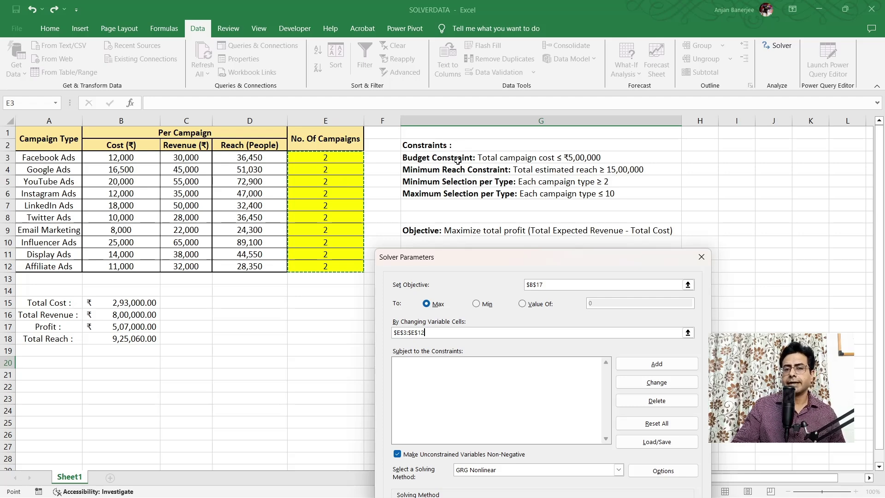
# Add a budget constraint limiting Total Cost in B15 to 500000
pyautogui.click(657, 364)
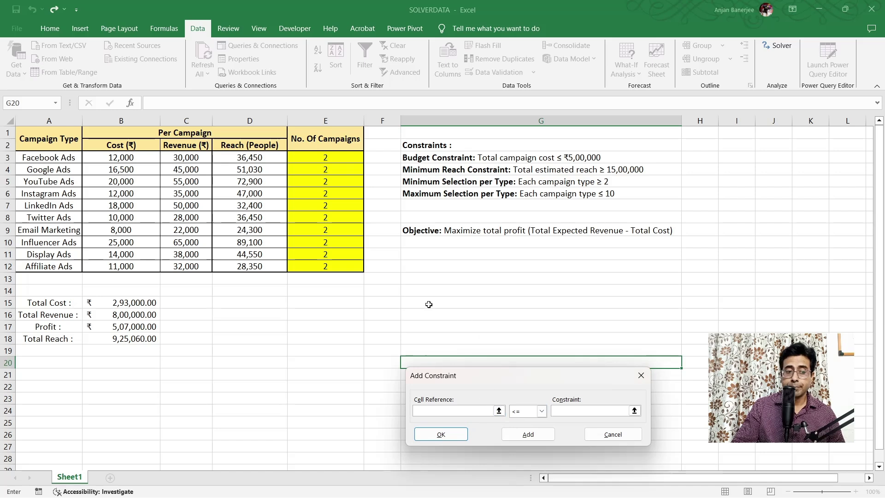
pyautogui.click(145, 302)
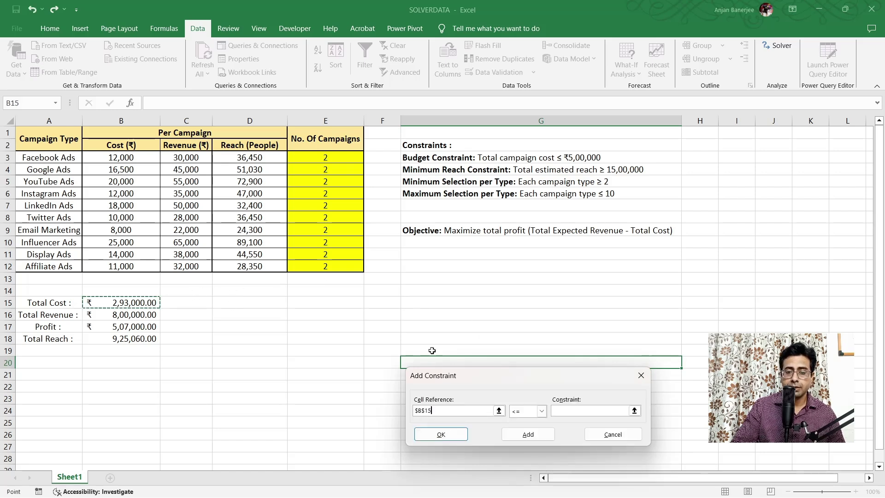
pyautogui.press('Tab')
pyautogui.press('Tab')
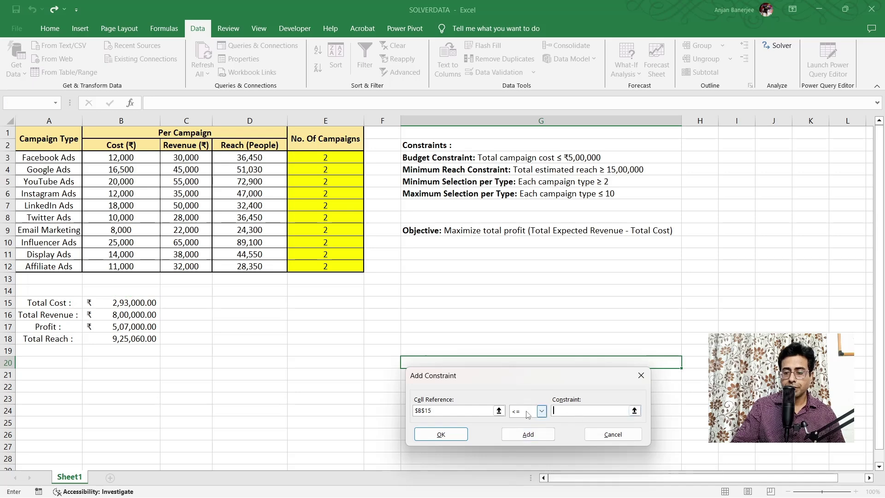
pyautogui.write('500')
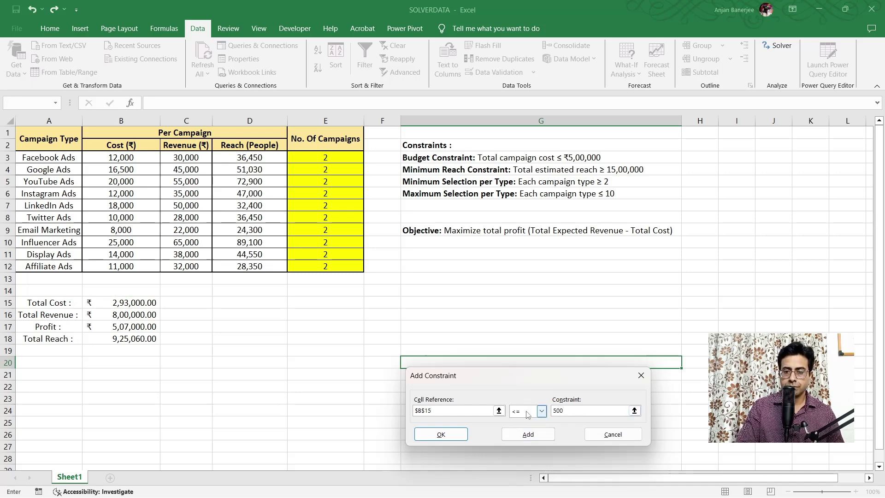
pyautogui.write('000')
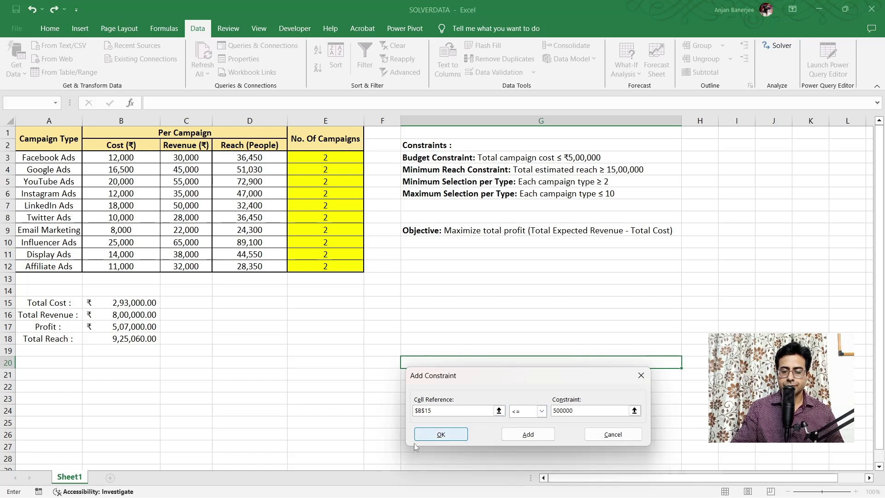
pyautogui.click(509, 435)
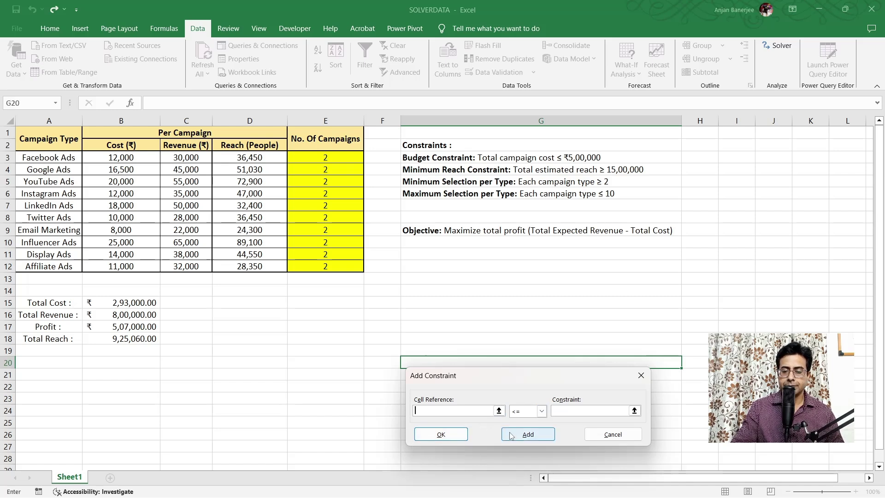
# Add a constraint requiring Total Reach in B18 to be >= 1500000
pyautogui.click(119, 337)
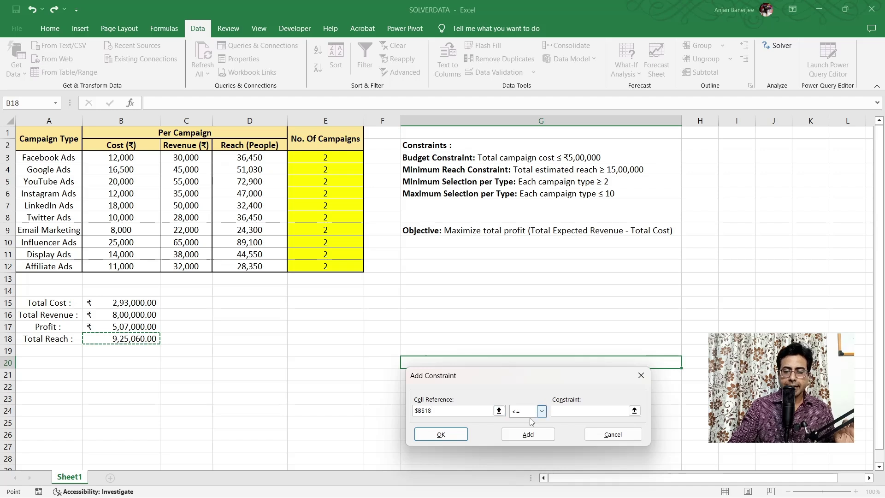
pyautogui.click(542, 411)
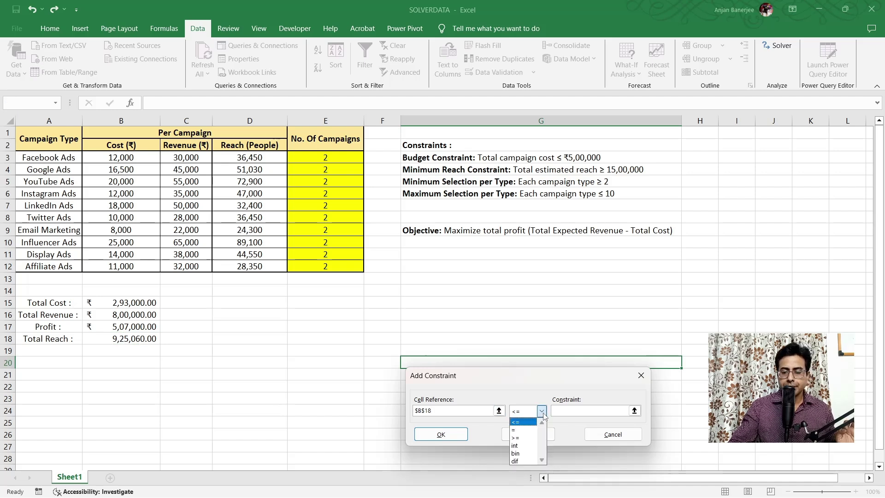
pyautogui.click(516, 437)
pyautogui.click(567, 411)
pyautogui.write('1')
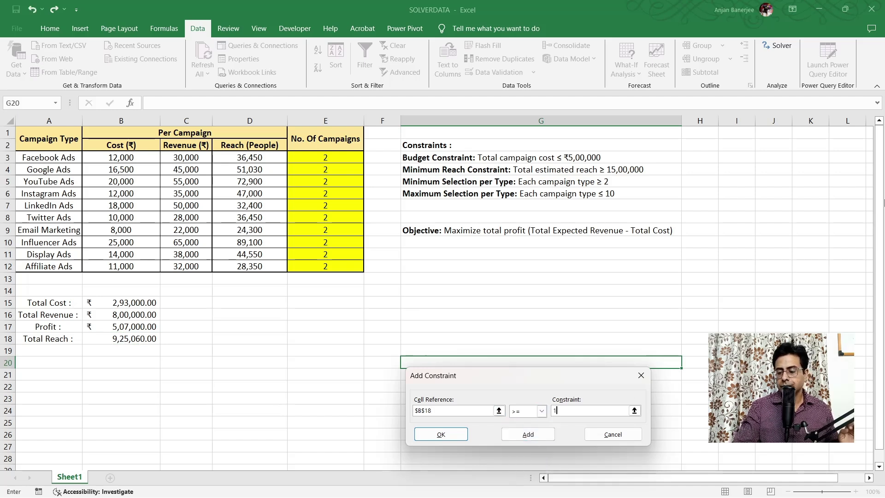
pyautogui.write('5')
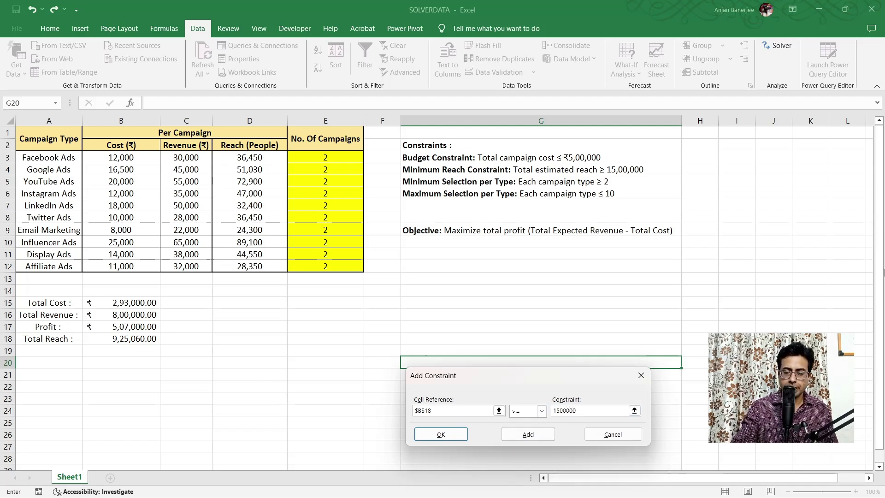
pyautogui.write('00000')
pyautogui.click(530, 435)
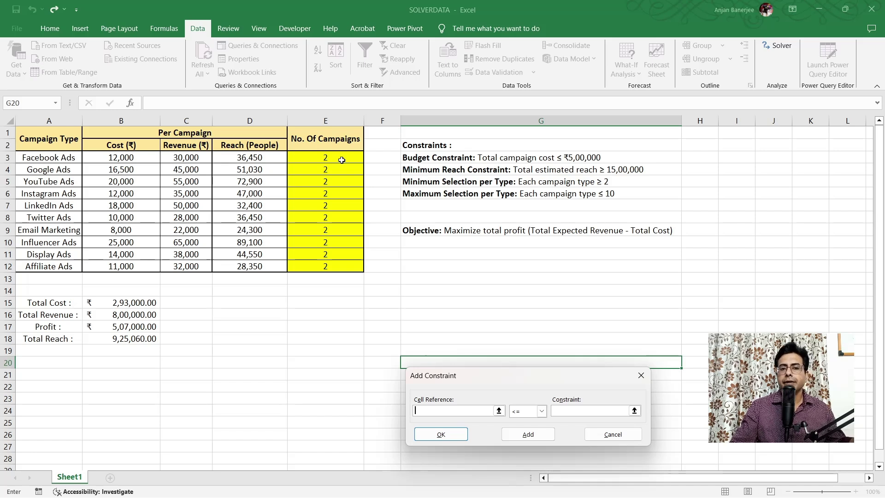
# Add a constraint requiring campaign counts E3:E12 to be >= 2
pyautogui.moveTo(342, 160); pyautogui.dragTo(348, 266)
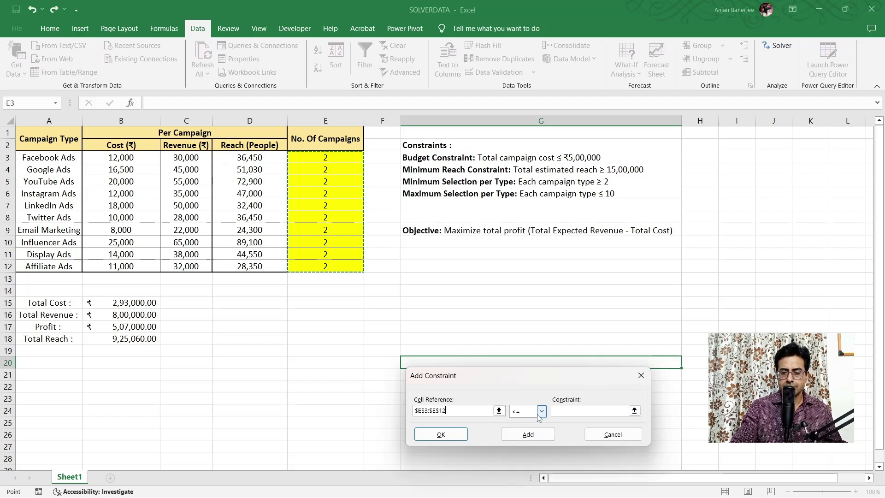
pyautogui.click(542, 410)
pyautogui.click(524, 443)
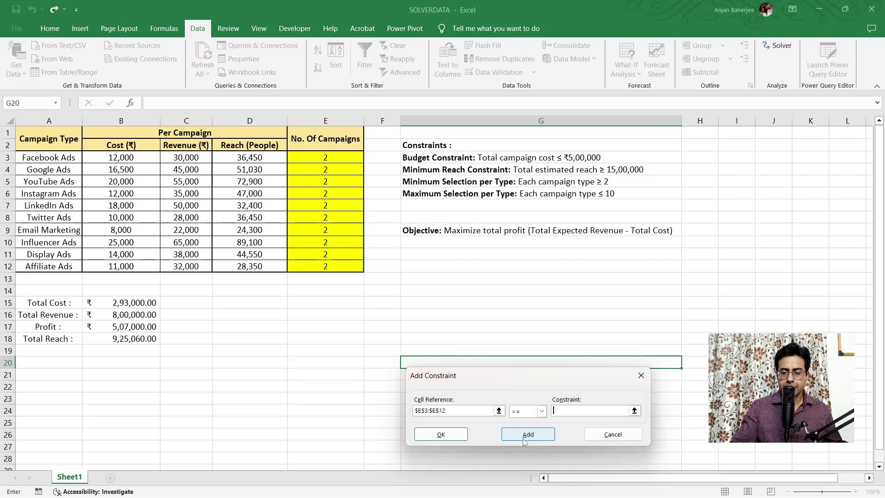
pyautogui.write('2')
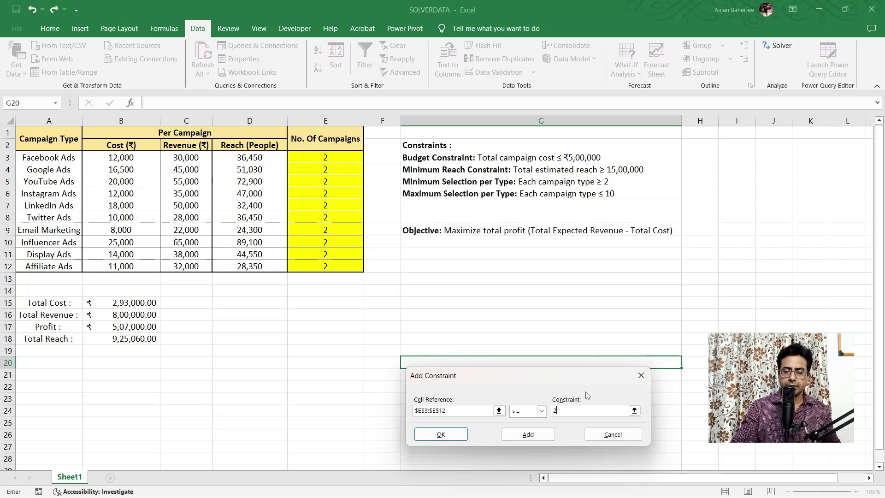
pyautogui.click(524, 437)
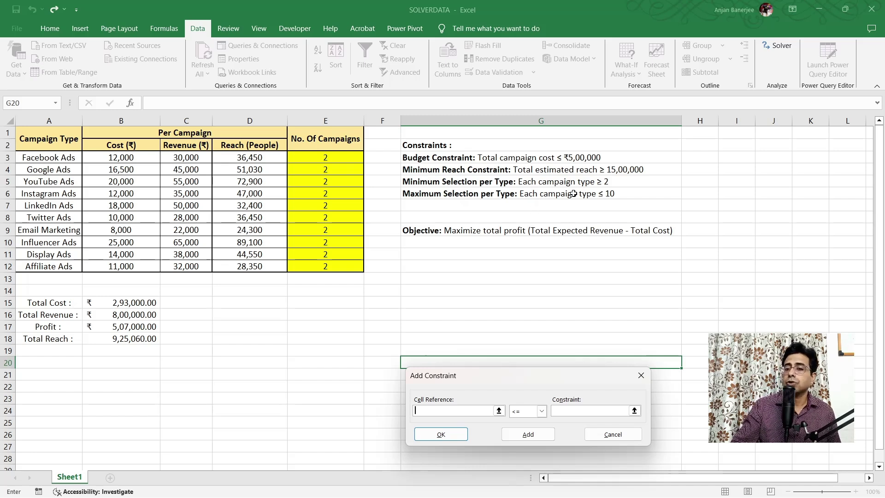
# Add a constraint limiting campaign counts E3:E12 to <= 10, then return to Solver
pyautogui.click(341, 159)
pyautogui.moveTo(341, 159); pyautogui.dragTo(340, 267)
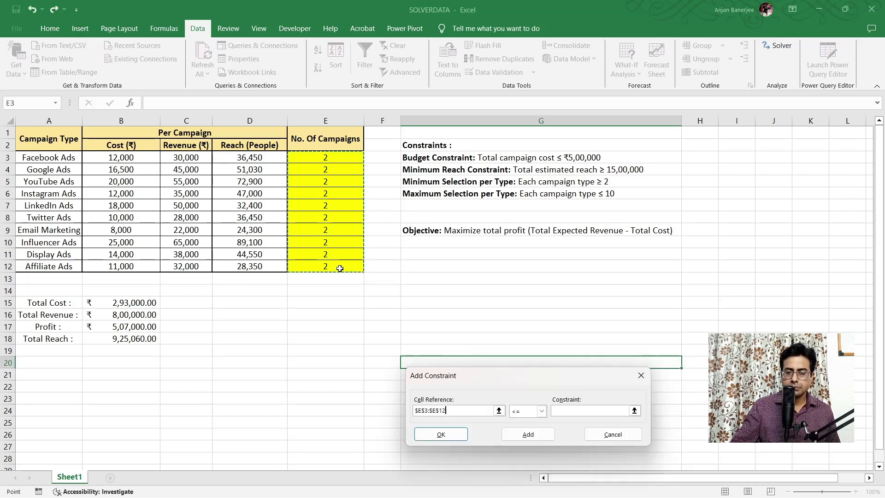
pyautogui.click(566, 411)
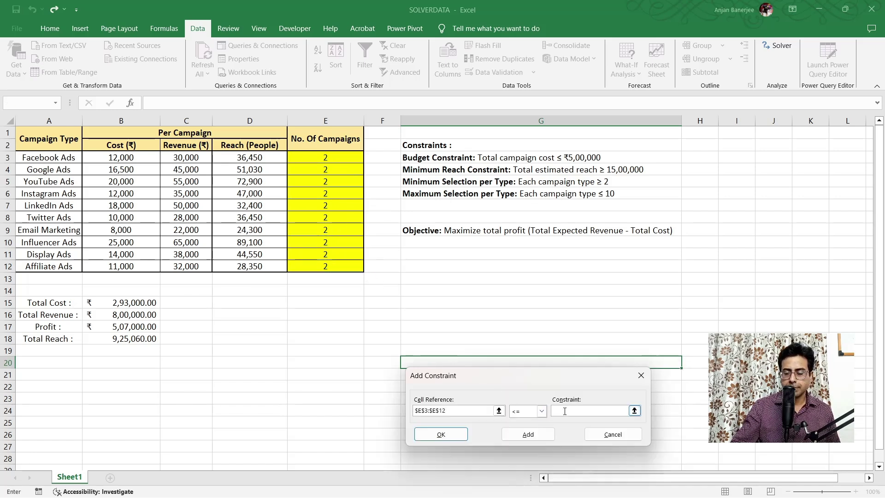
pyautogui.write('10')
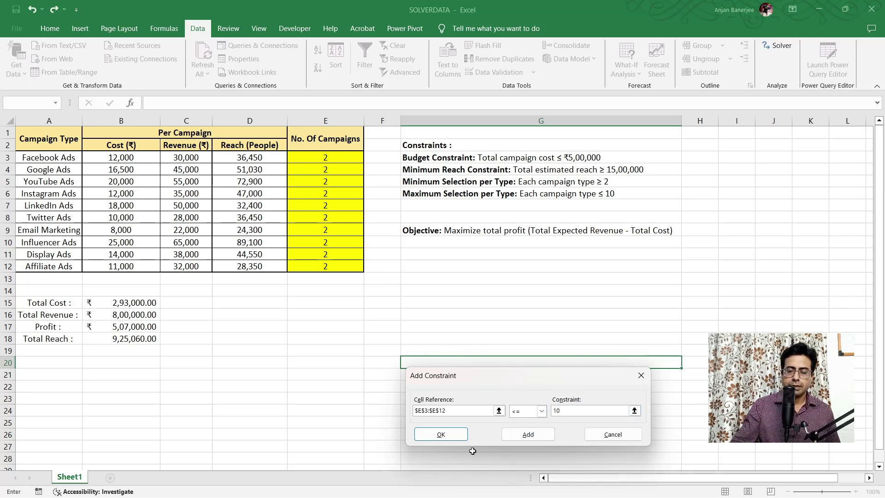
pyautogui.click(528, 434)
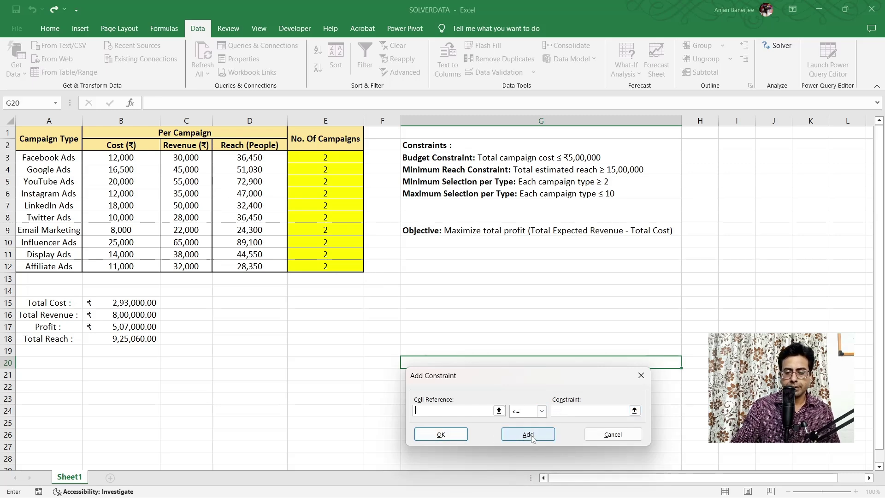
pyautogui.click(613, 435)
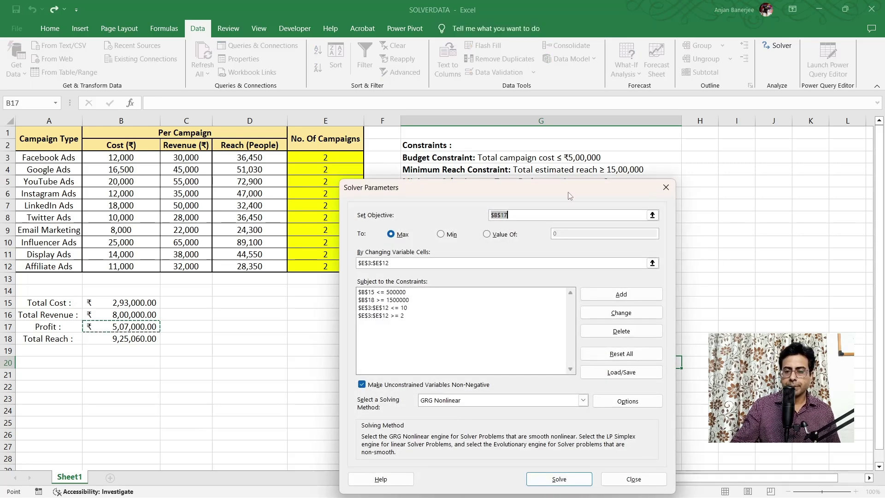
pyautogui.moveTo(570, 196); pyautogui.dragTo(599, 192)
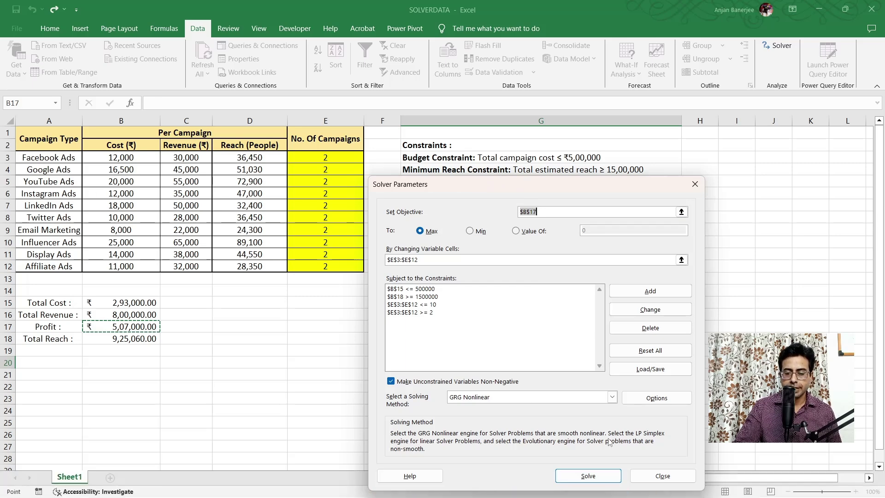
# Run Solver and view the fractional result: profit ₹9,00,399.99 at ₹5,00,000 cost
pyautogui.click(587, 476)
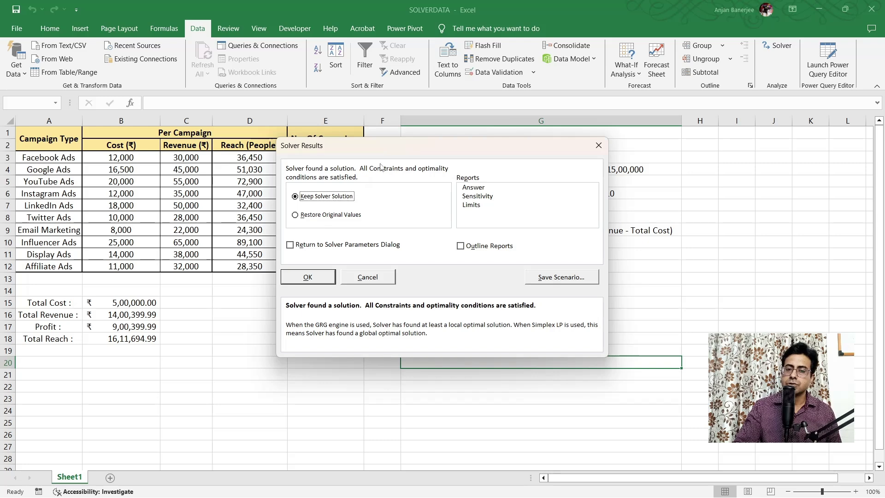
pyautogui.moveTo(391, 152); pyautogui.dragTo(369, 295)
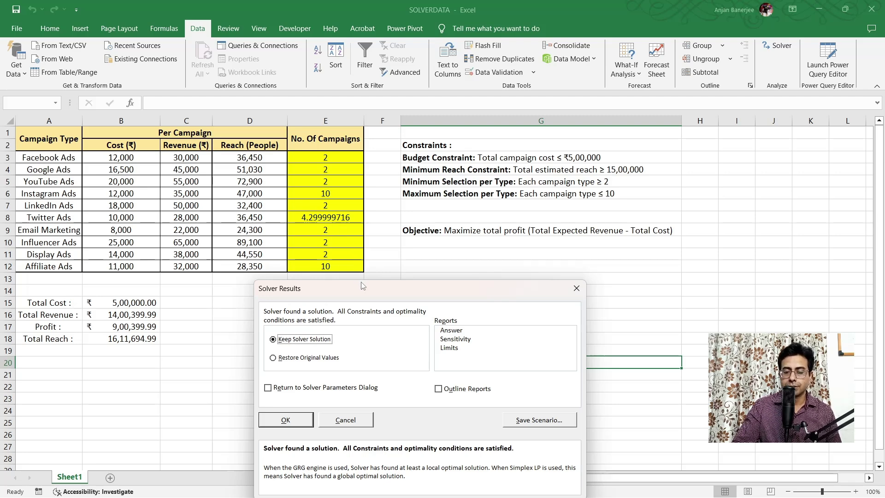
# Restore the original counts and add an int constraint on campaign counts E3:E12
pyautogui.click(359, 420)
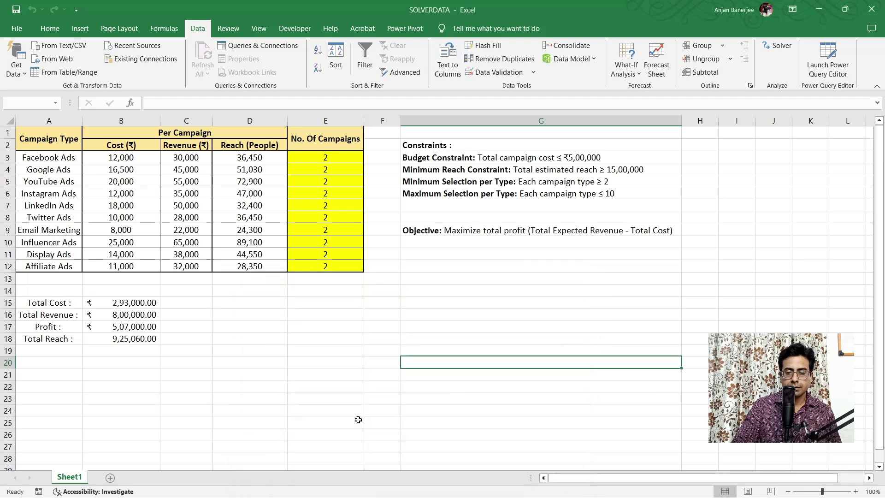
pyautogui.click(780, 46)
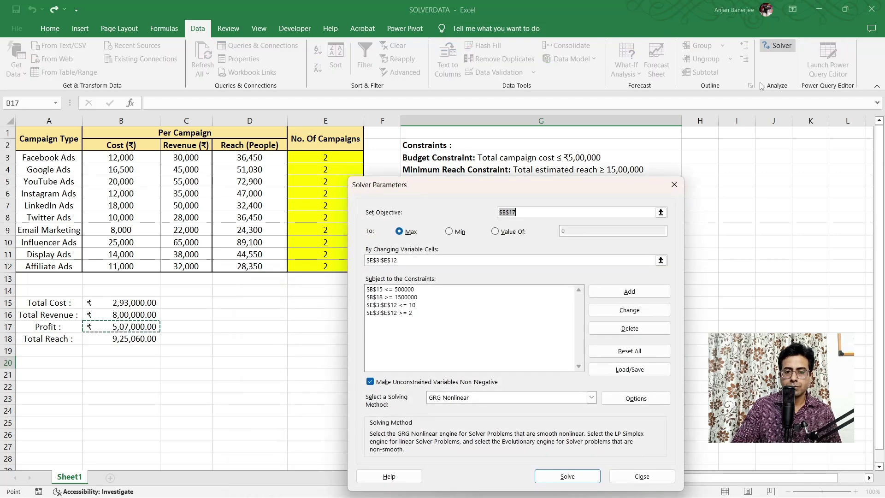
pyautogui.click(623, 298)
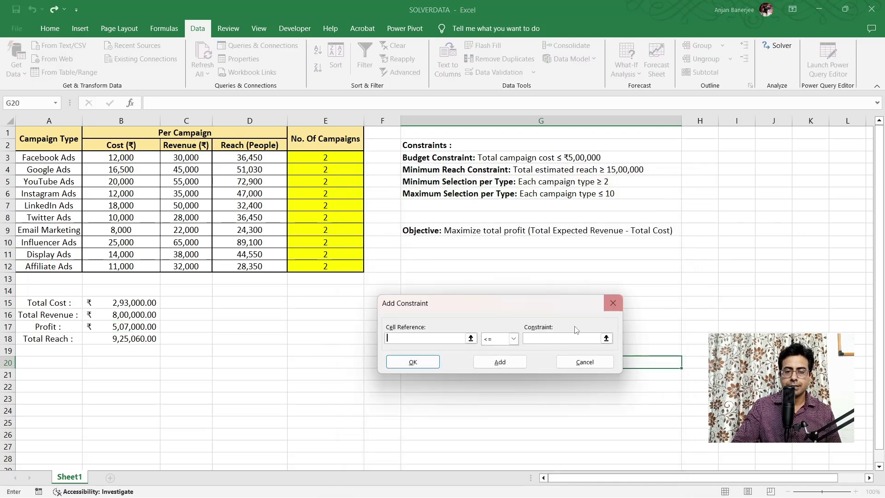
pyautogui.moveTo(342, 157); pyautogui.dragTo(342, 266)
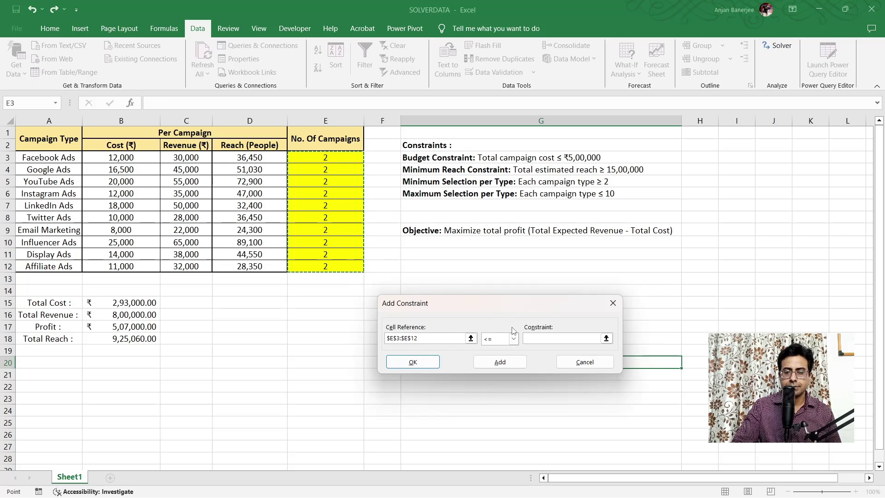
pyautogui.click(513, 338)
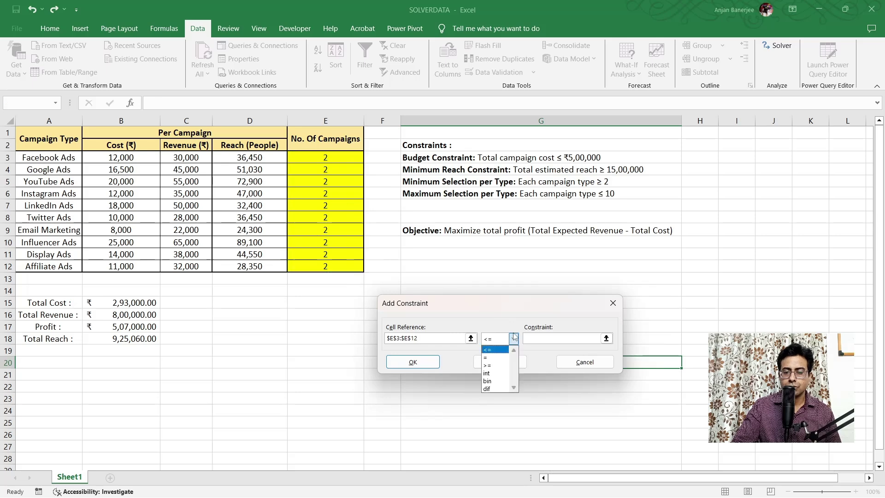
pyautogui.click(488, 374)
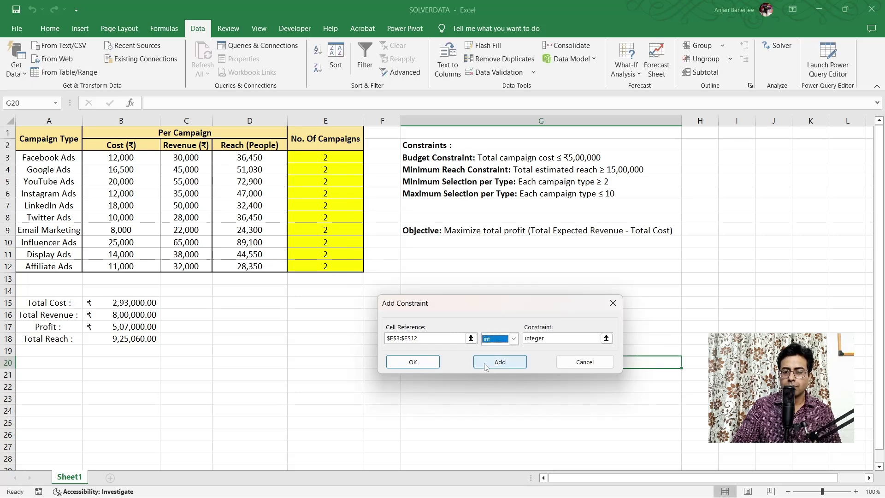
pyautogui.click(502, 363)
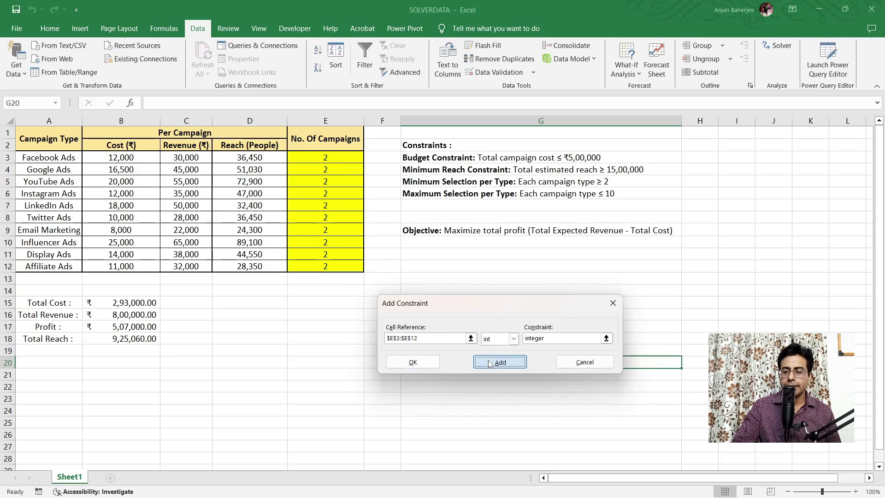
pyautogui.click(584, 363)
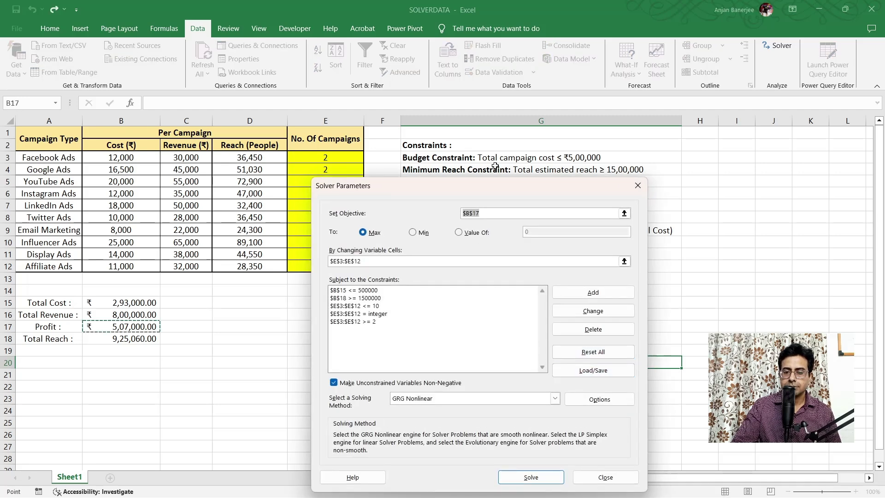
pyautogui.moveTo(498, 188); pyautogui.dragTo(554, 142)
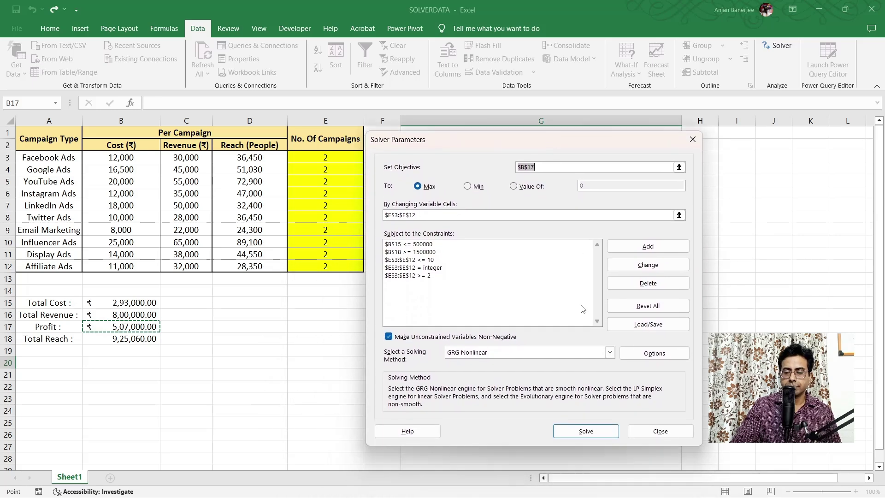
# Solve again for an integer plan: Instagram and Affiliate 10, Twitter 4, profit ₹8,95,000
pyautogui.click(570, 432)
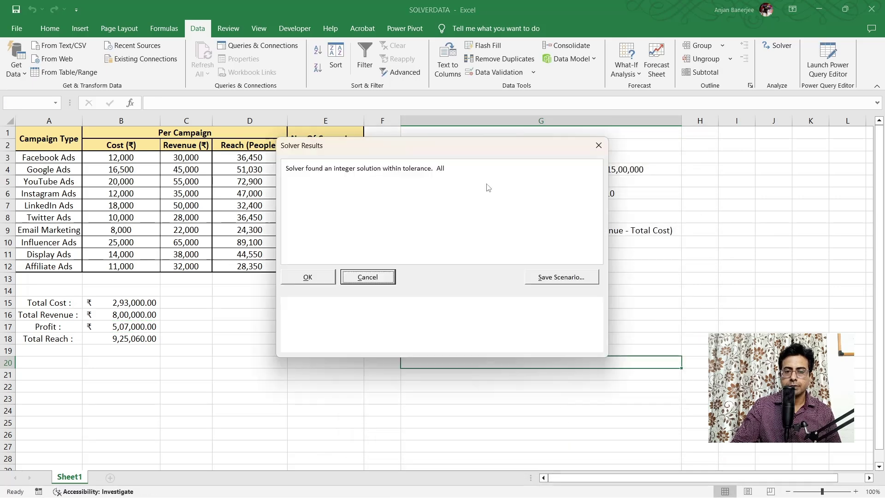
pyautogui.moveTo(464, 148); pyautogui.dragTo(433, 291)
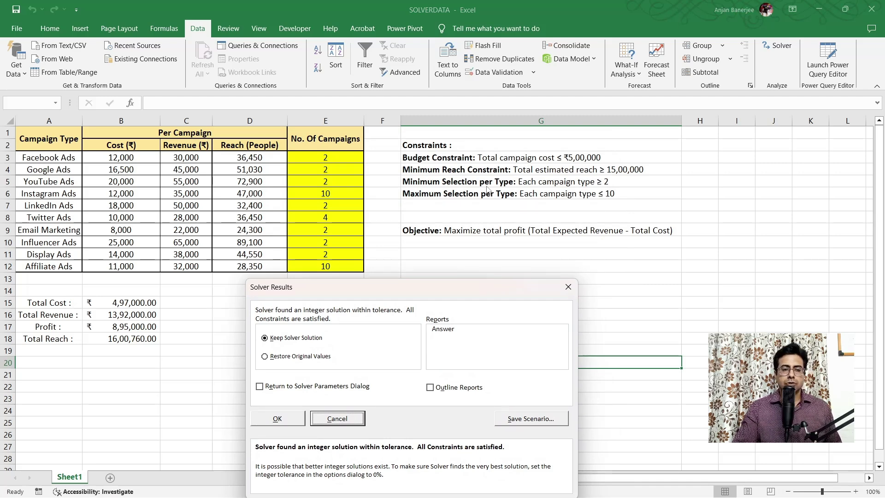